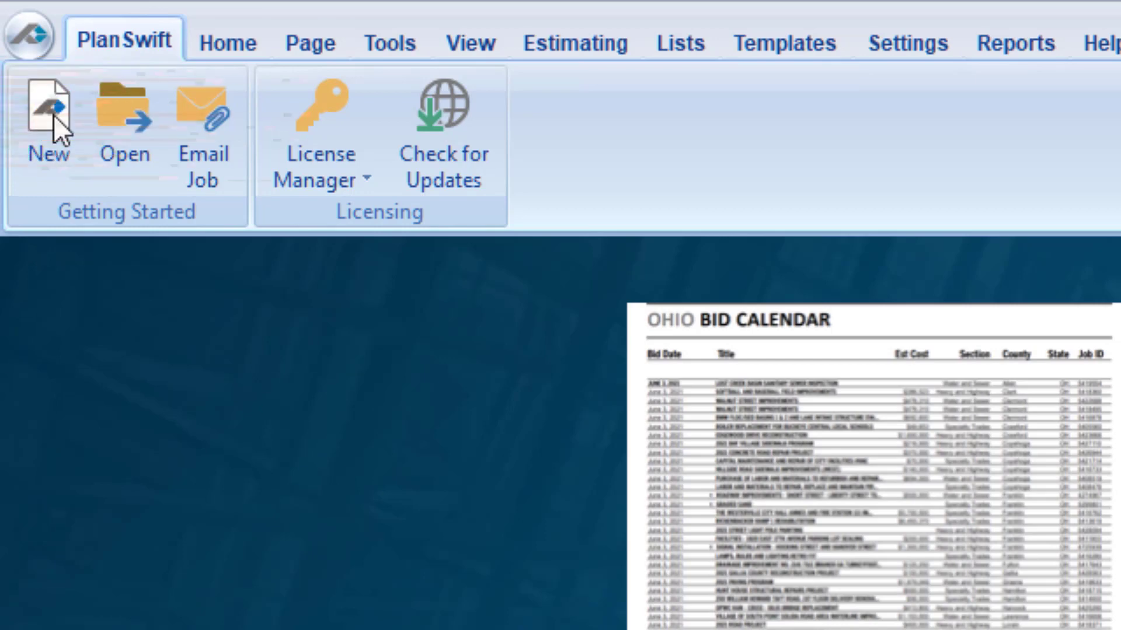
Step: Start a new job with job number MFO123 and the description Mathis Fisheries Office
{"action": "left_click", "coordinate": [53, 115]}
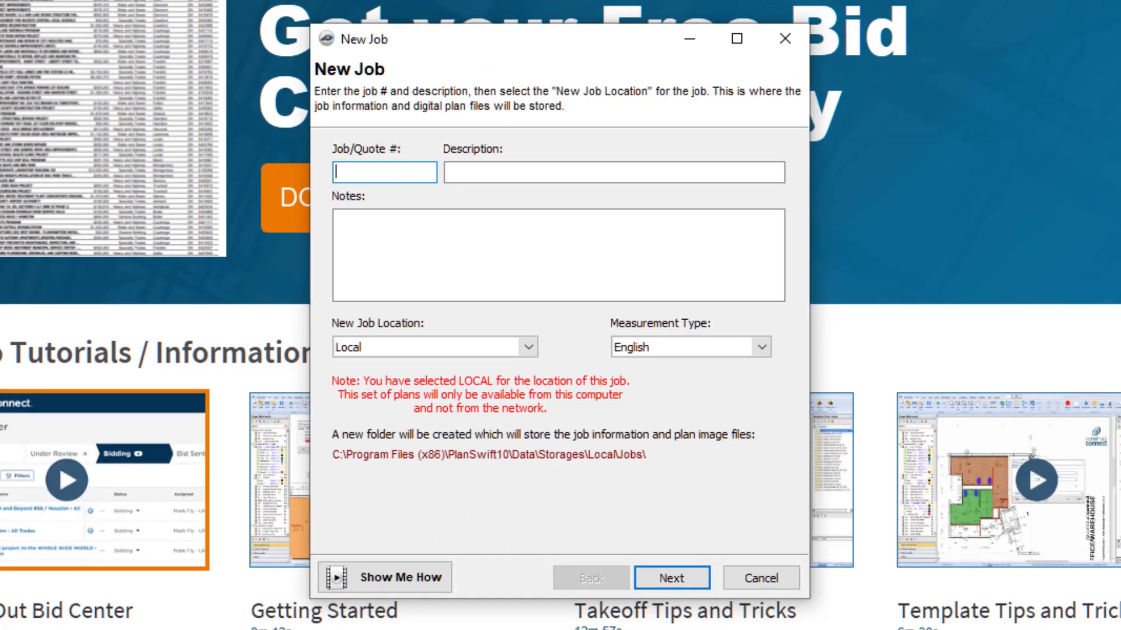
{"action": "type", "text": "MFO123"}
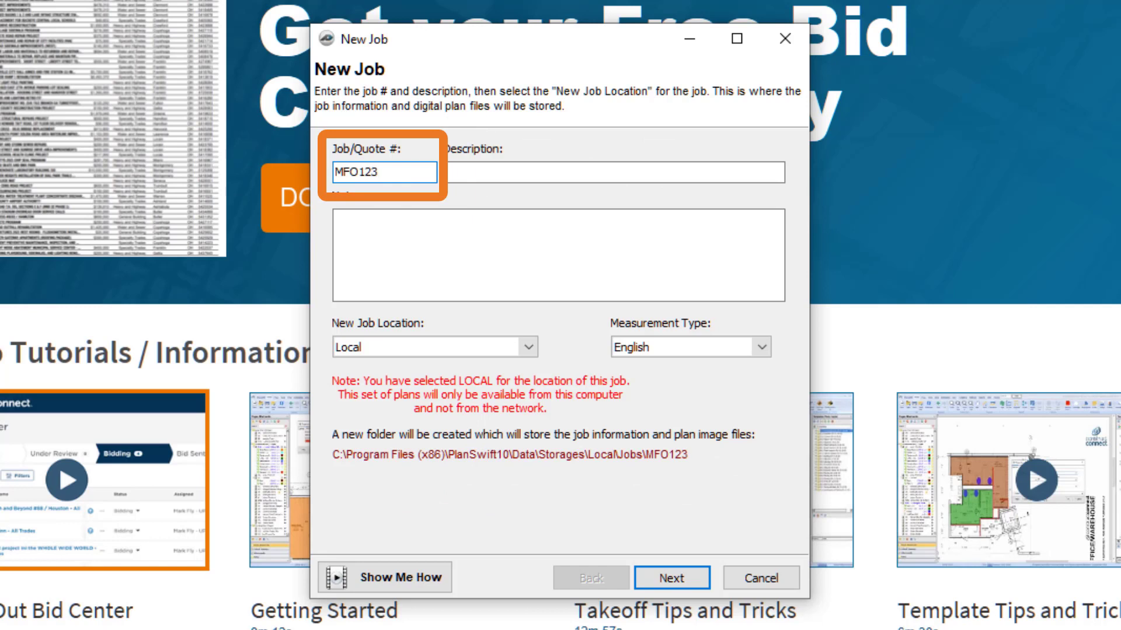
{"action": "left_click", "coordinate": [676, 177]}
{"action": "type", "text": "Mathis Fisheries Office"}
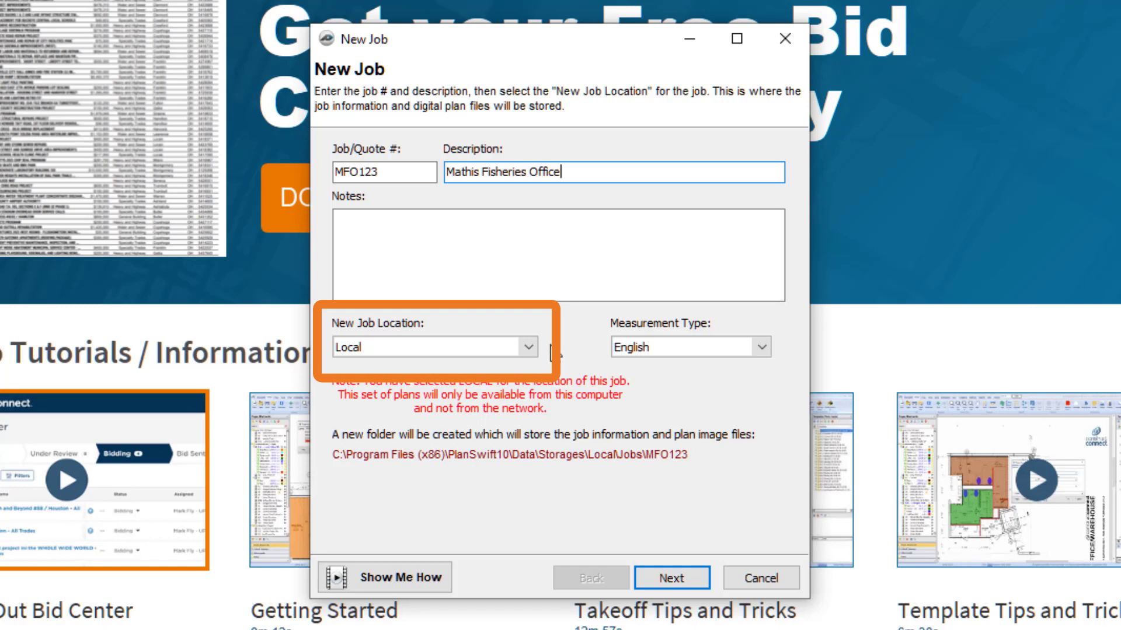
Step: Keep the job location as Local and the measurement type as English, and continue to the image file selection
{"action": "left_click", "coordinate": [528, 348]}
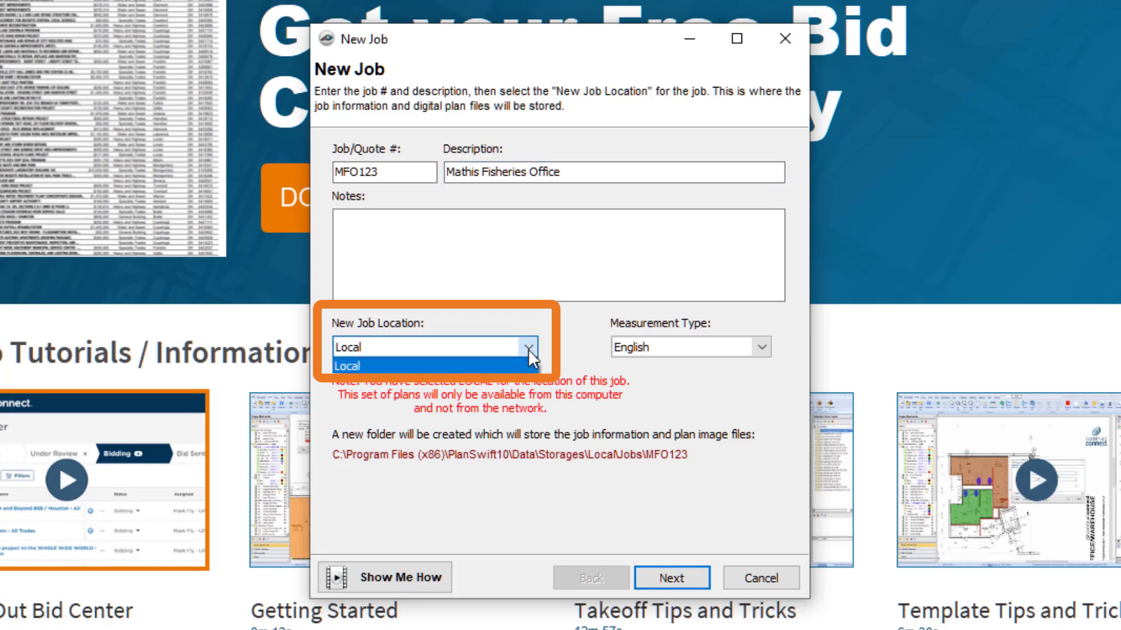
{"action": "left_click", "coordinate": [529, 348]}
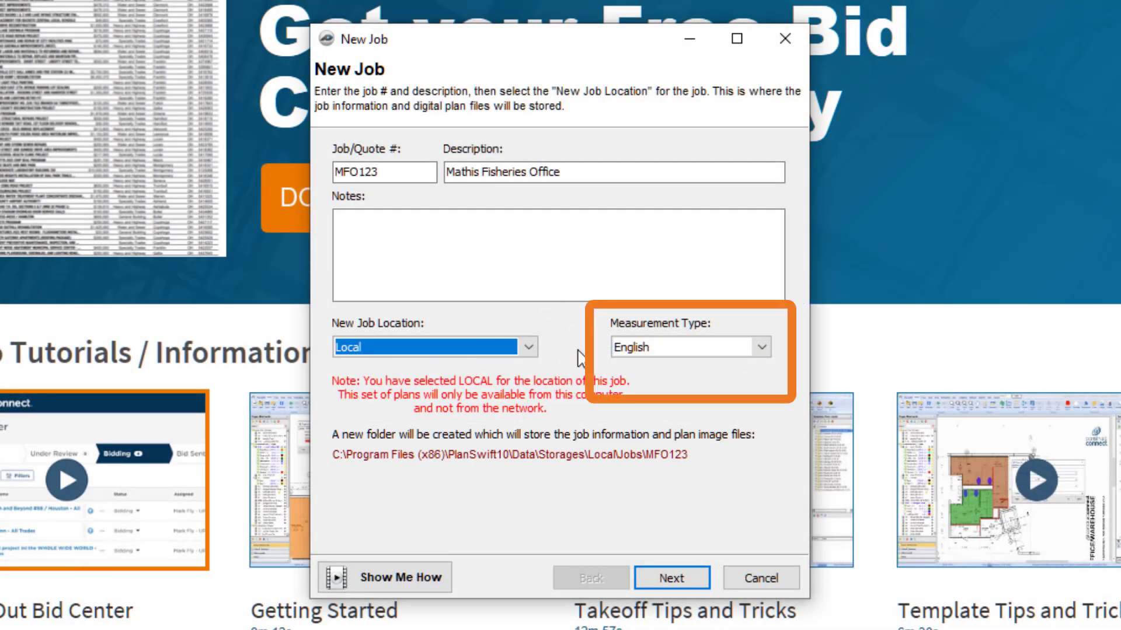
{"action": "left_click", "coordinate": [762, 348]}
{"action": "left_click", "coordinate": [762, 348]}
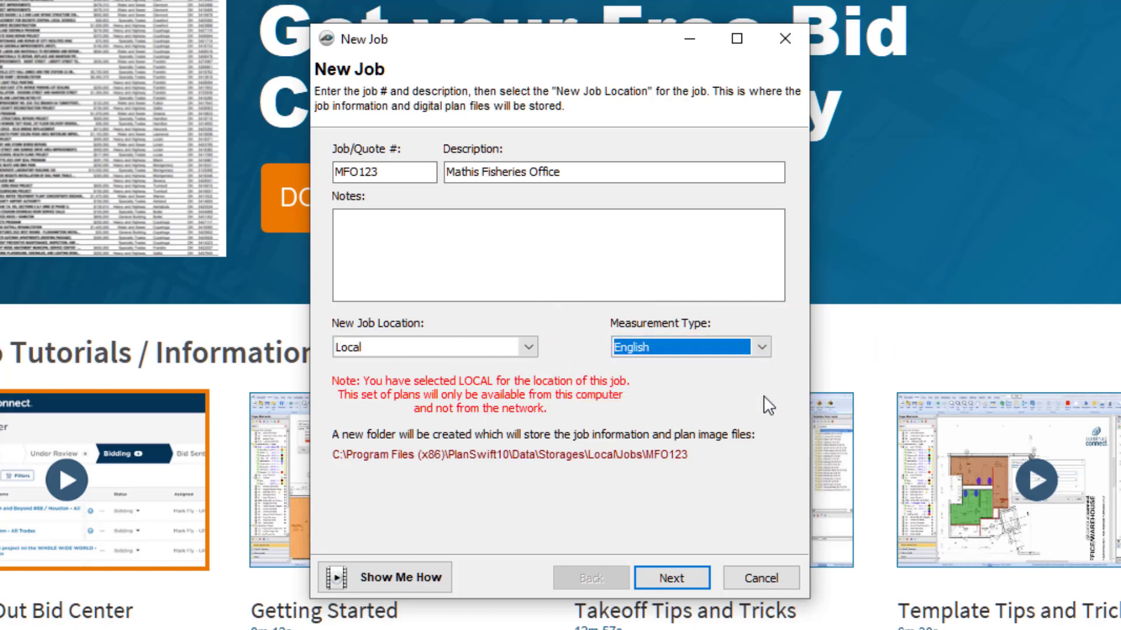
{"action": "left_click", "coordinate": [672, 578]}
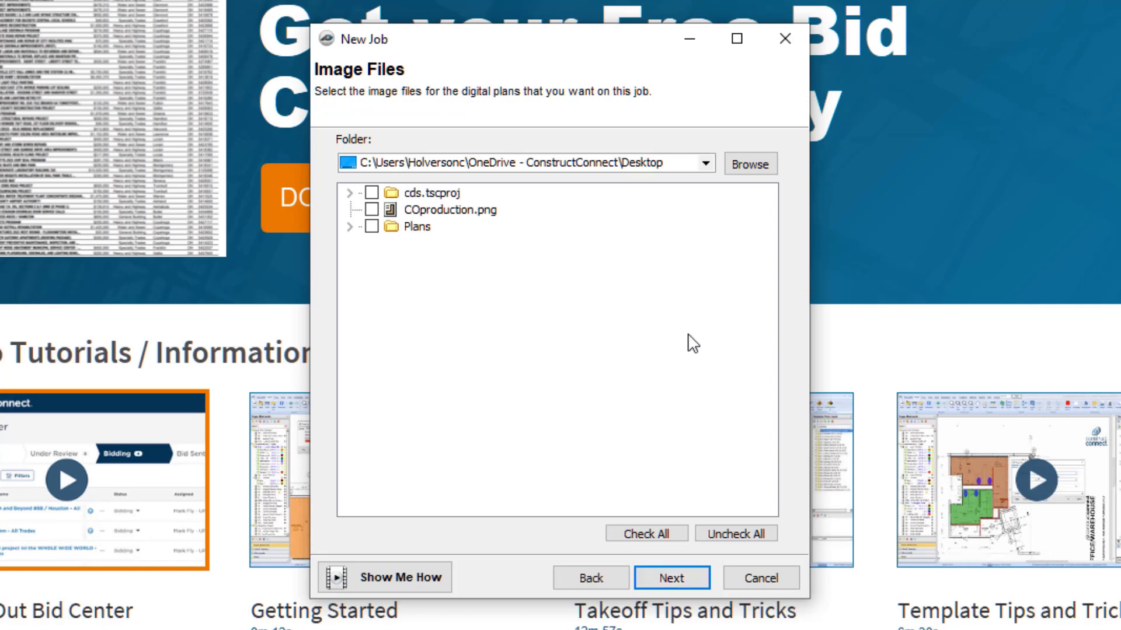
{"action": "left_click", "coordinate": [707, 164]}
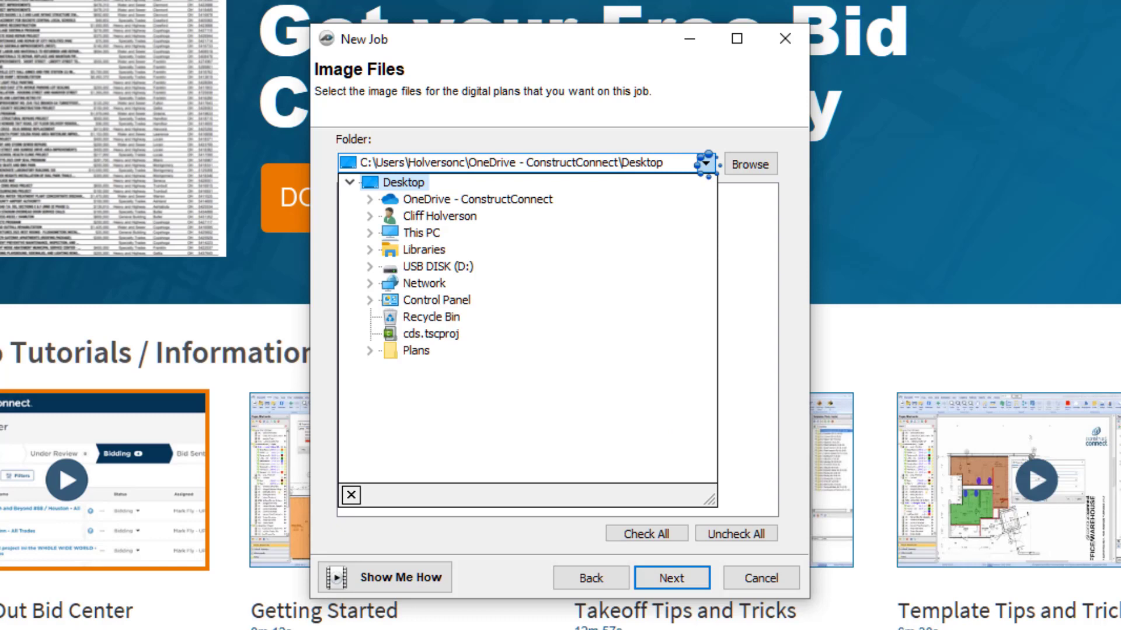
{"action": "left_click", "coordinate": [706, 164]}
{"action": "left_click", "coordinate": [759, 161]}
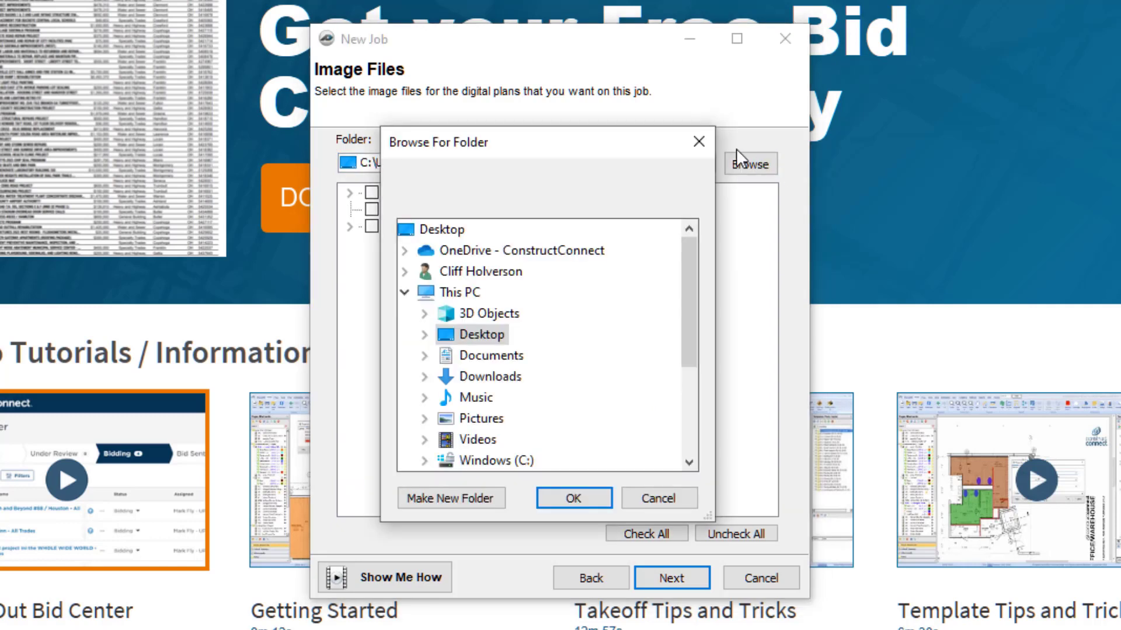
{"action": "left_click", "coordinate": [699, 143]}
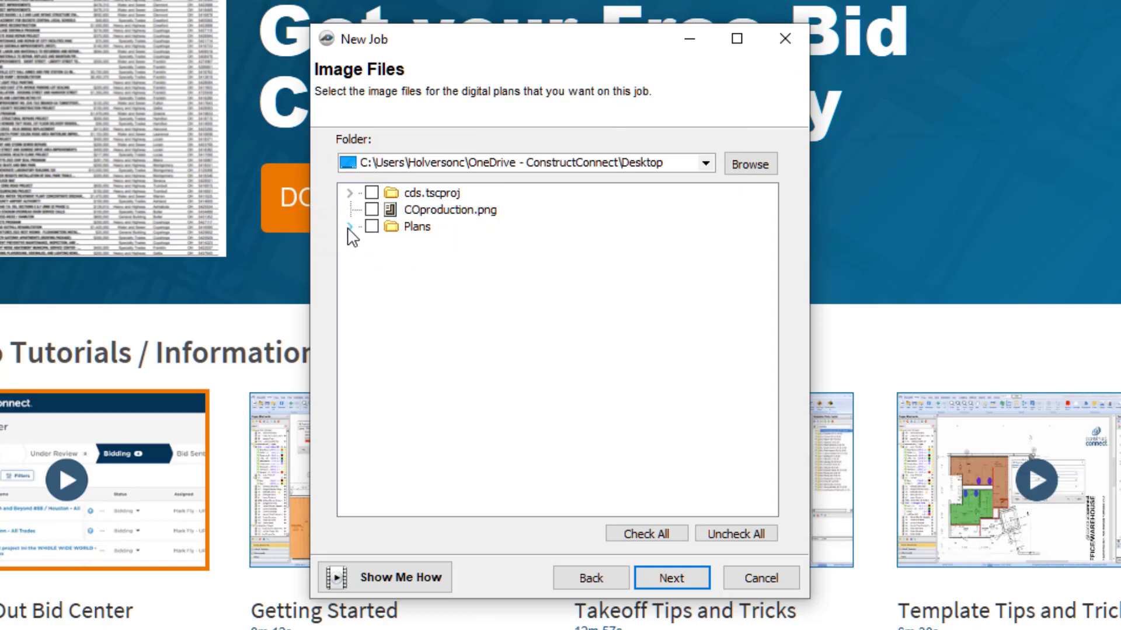
Step: Expand the Plans folder and its MFO Addendum 3 subfolder, leaving all files and folders unchecked
{"action": "left_click", "coordinate": [349, 227]}
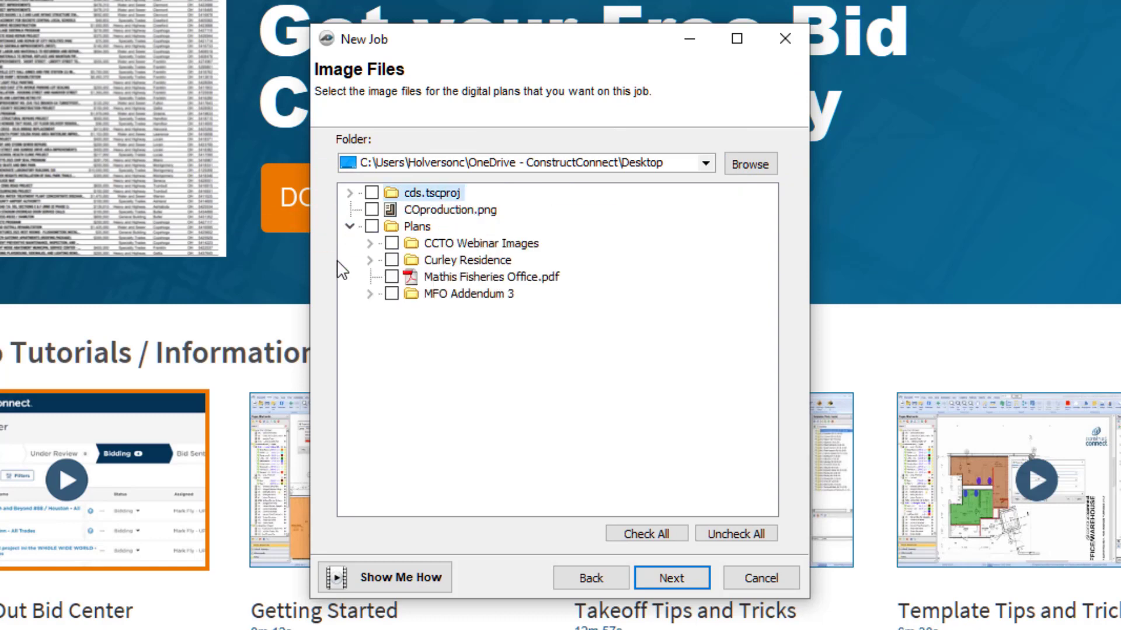
{"action": "left_click", "coordinate": [372, 227]}
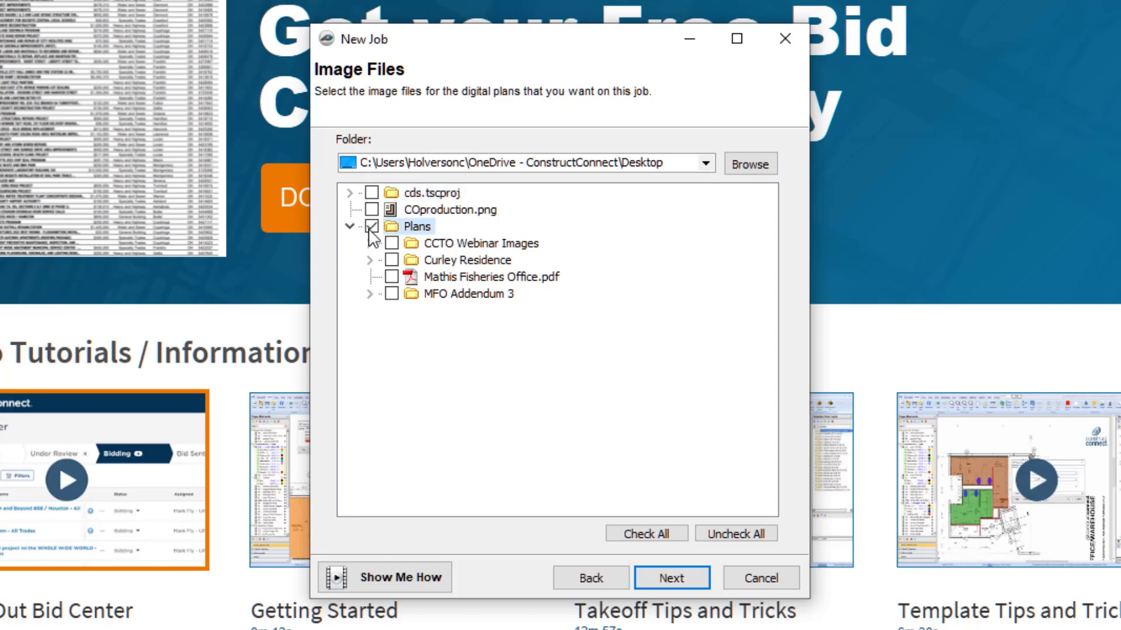
{"action": "left_click", "coordinate": [369, 294]}
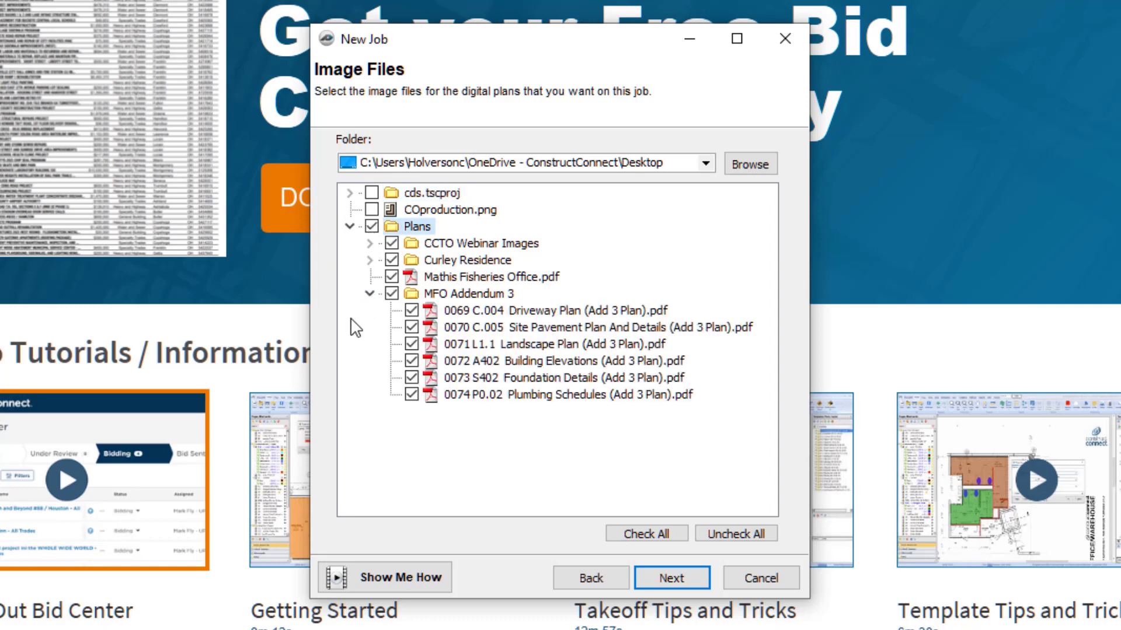
{"action": "left_click", "coordinate": [755, 534]}
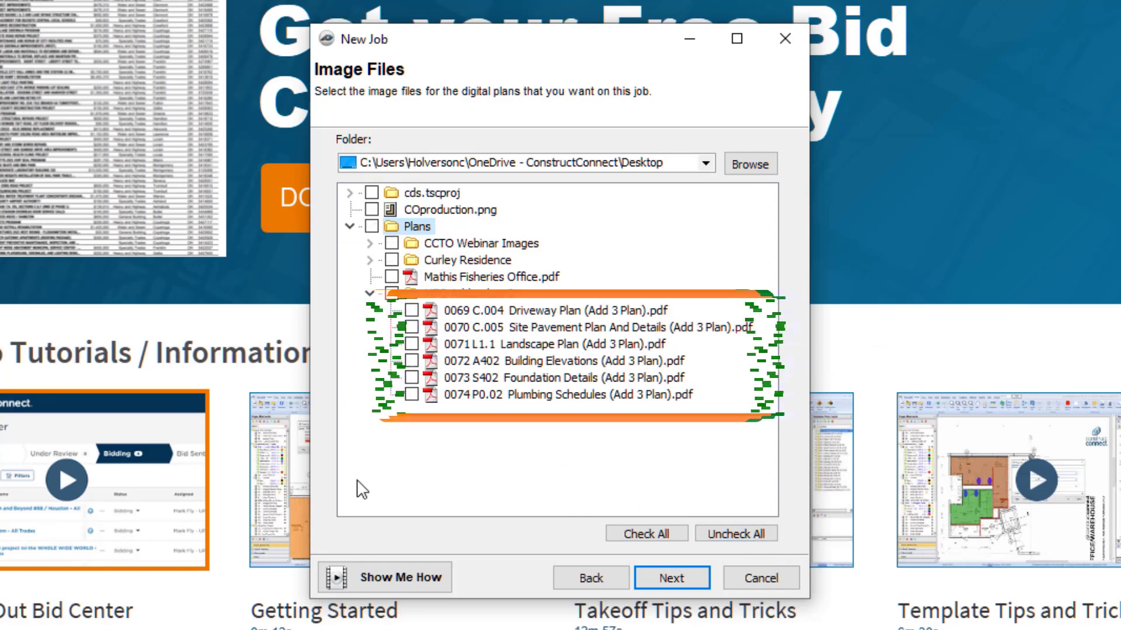
Step: Select the six PDFs in MFO Addendum 3 plus Mathis Fisheries Office.pdf, and continue to the conversion settings
{"action": "left_click", "coordinate": [412, 310]}
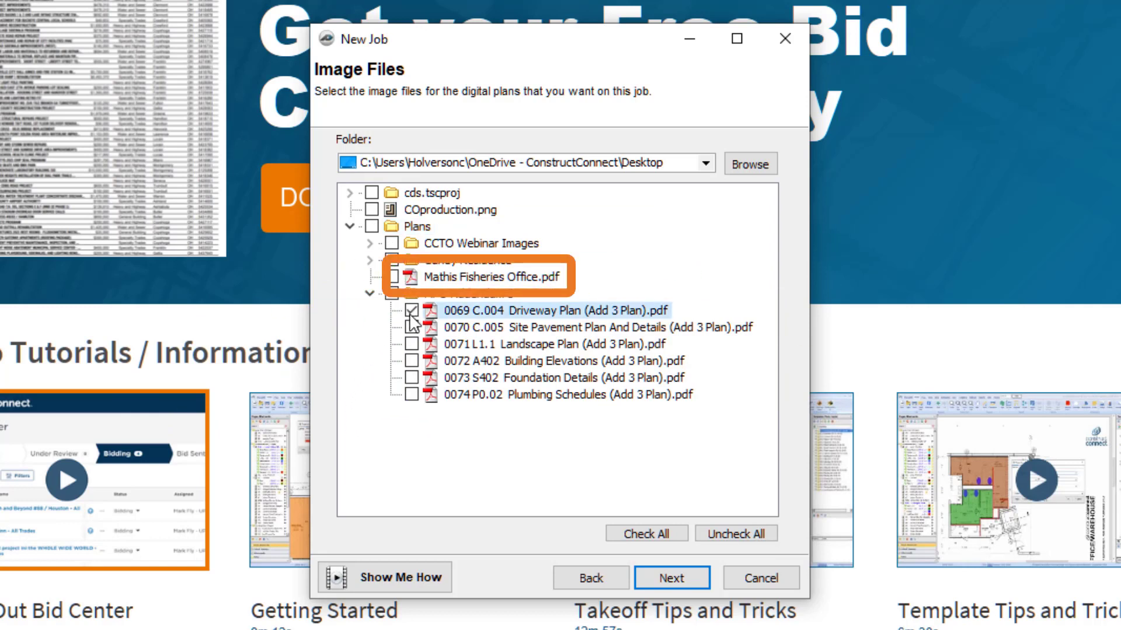
{"action": "left_click", "coordinate": [411, 328]}
{"action": "left_click", "coordinate": [412, 345]}
{"action": "left_click", "coordinate": [411, 362]}
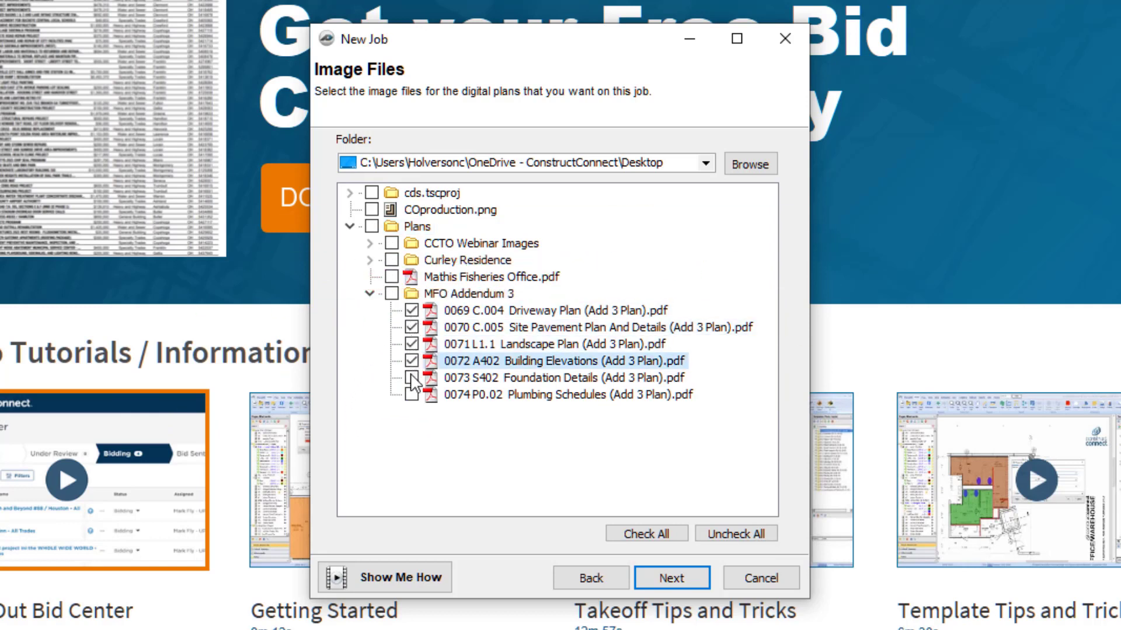
{"action": "left_click", "coordinate": [412, 378]}
{"action": "left_click", "coordinate": [411, 395]}
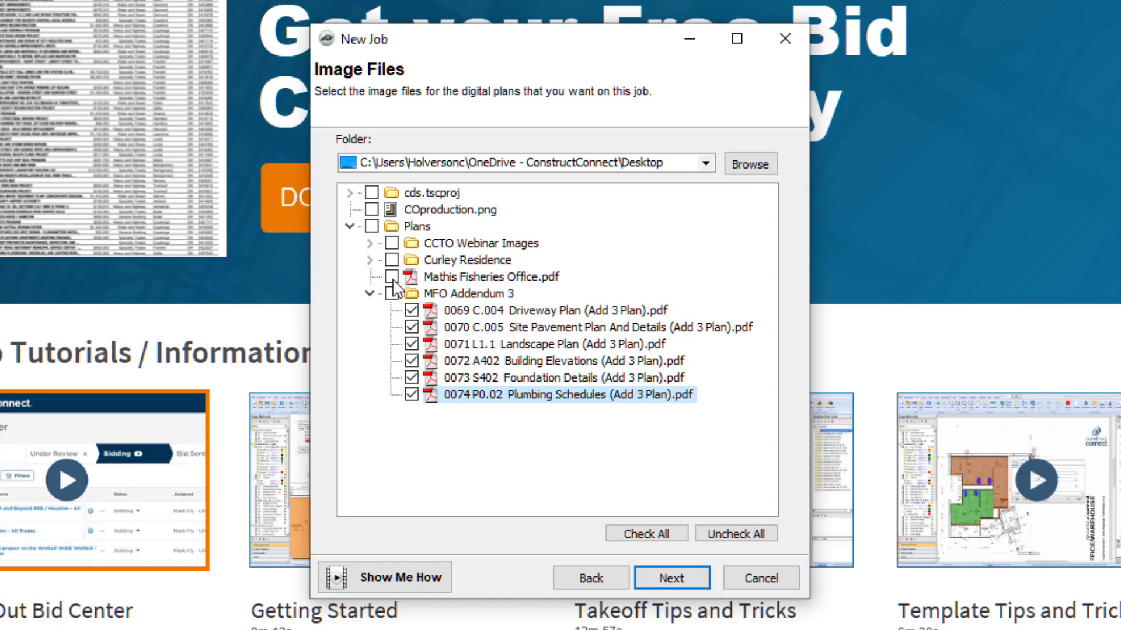
{"action": "left_click", "coordinate": [391, 277]}
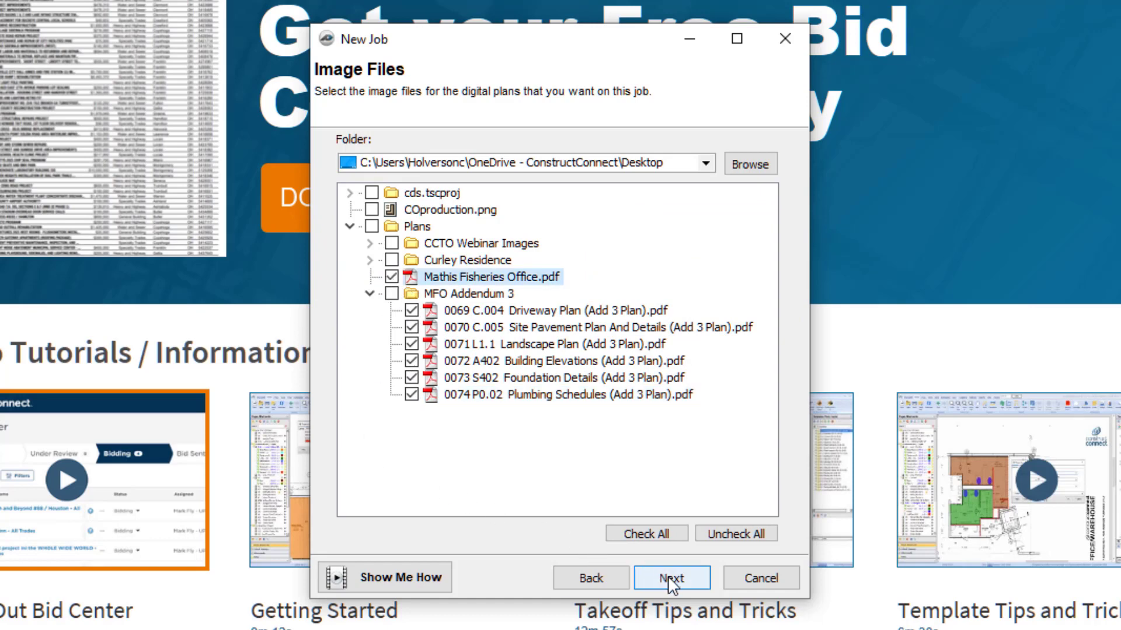
{"action": "left_click", "coordinate": [671, 578]}
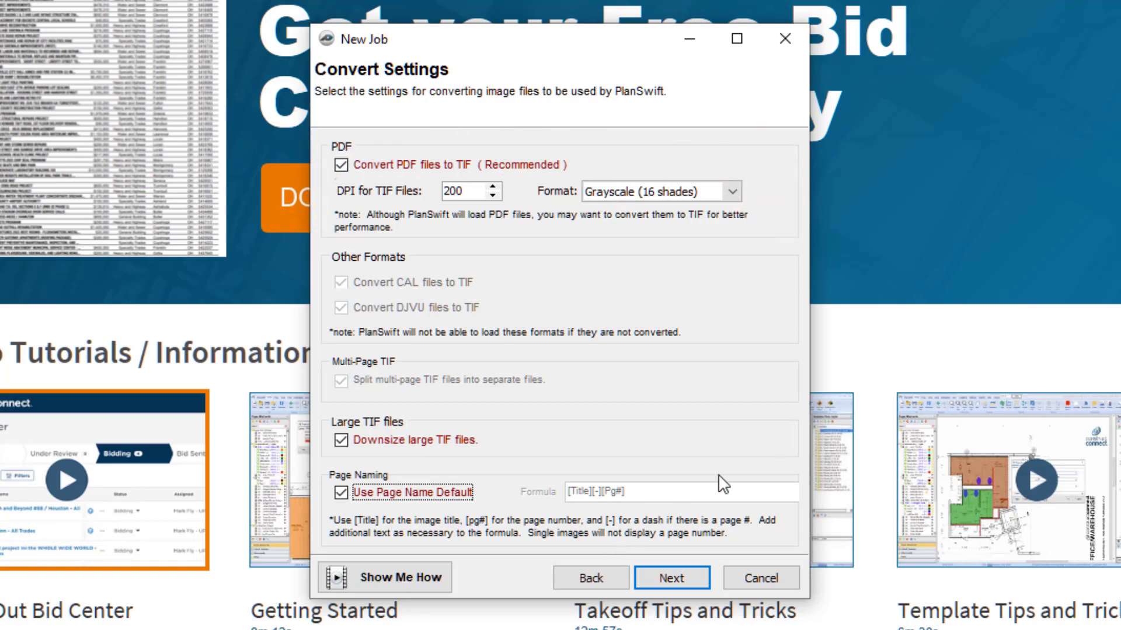
{"action": "left_click", "coordinate": [733, 191]}
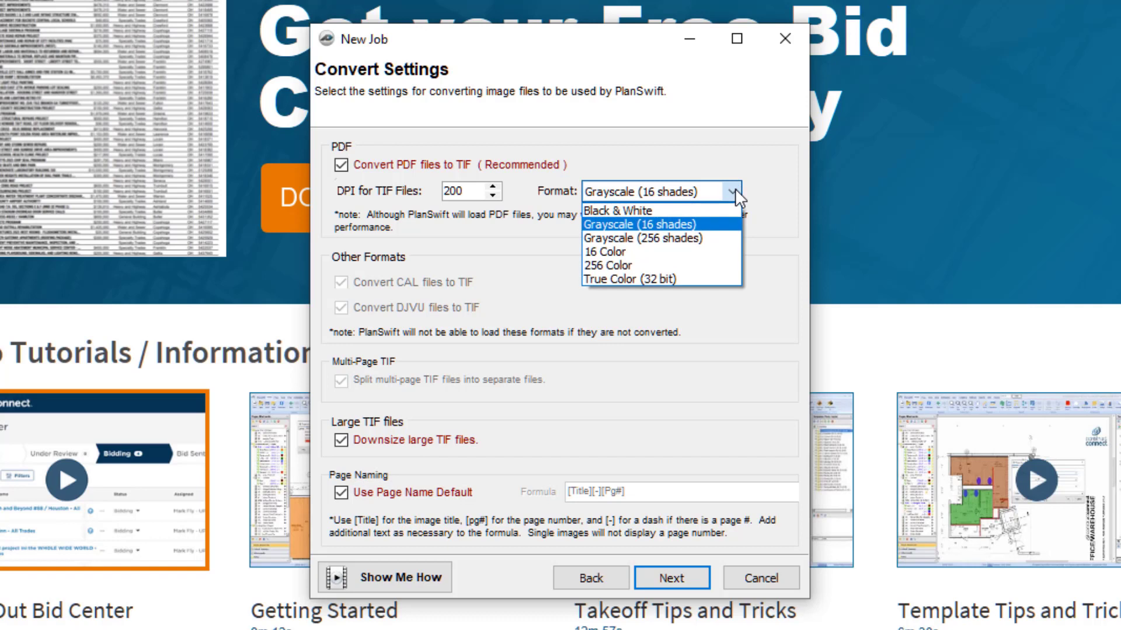
{"action": "left_click", "coordinate": [734, 187]}
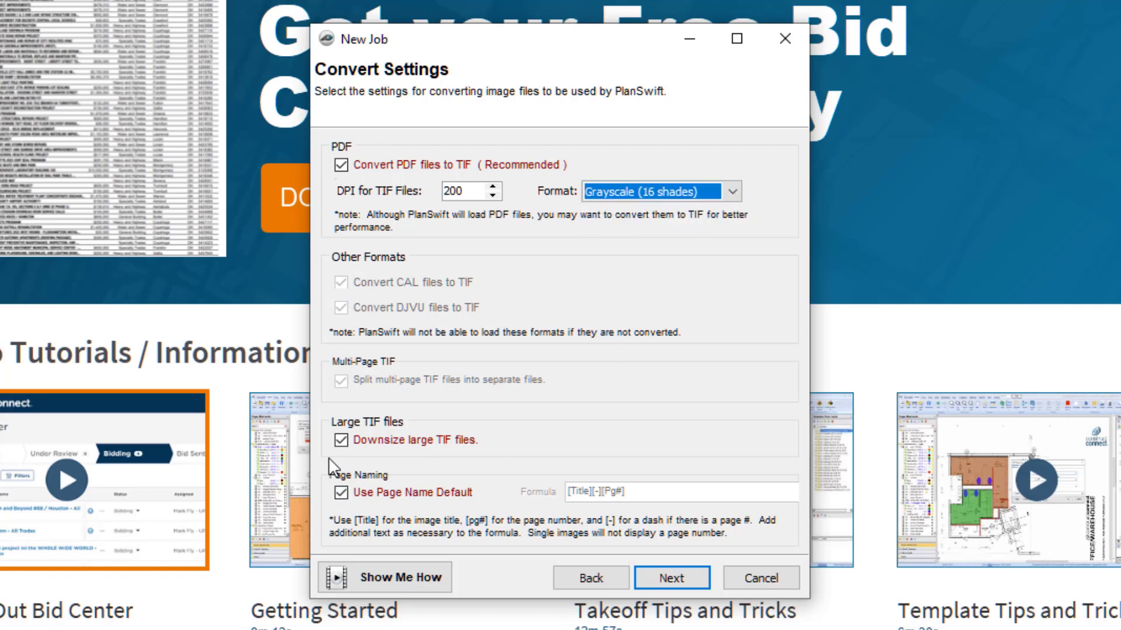
{"action": "left_click", "coordinate": [341, 442]}
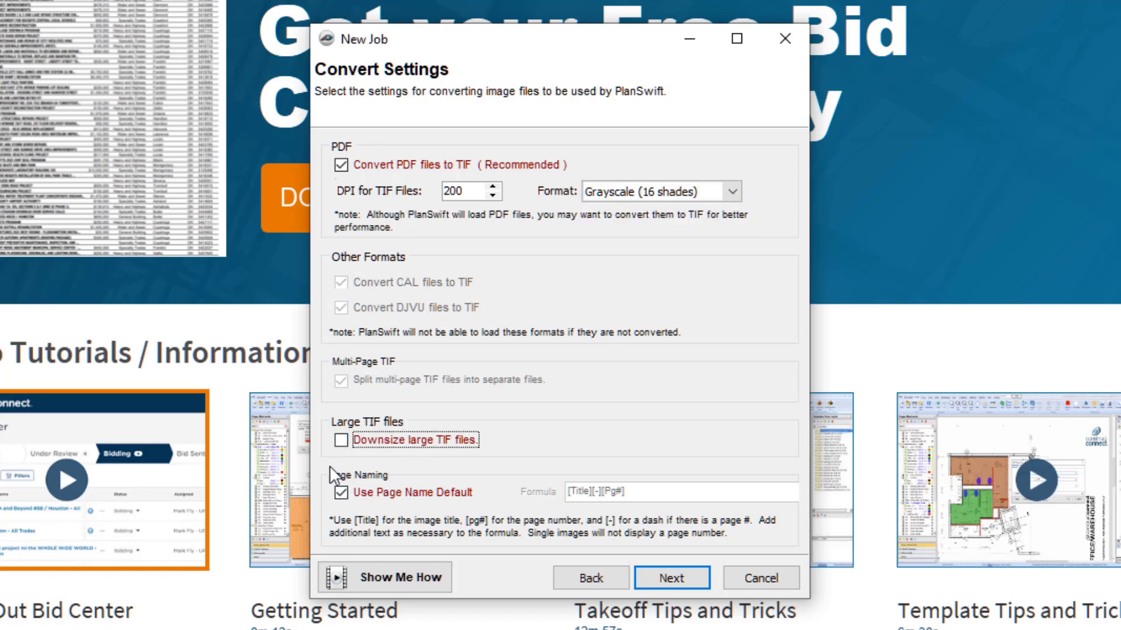
{"action": "left_click", "coordinate": [340, 440]}
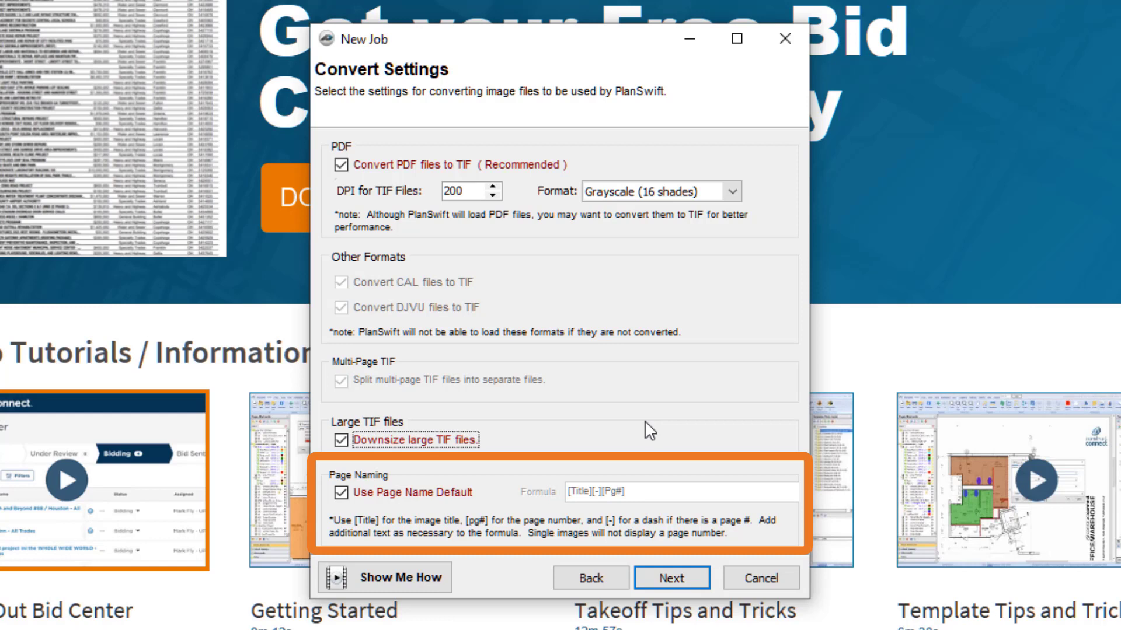
Step: Turn off the default page naming, keep the formula [Title][-][Pg#], and create the job
{"action": "left_click", "coordinate": [341, 494]}
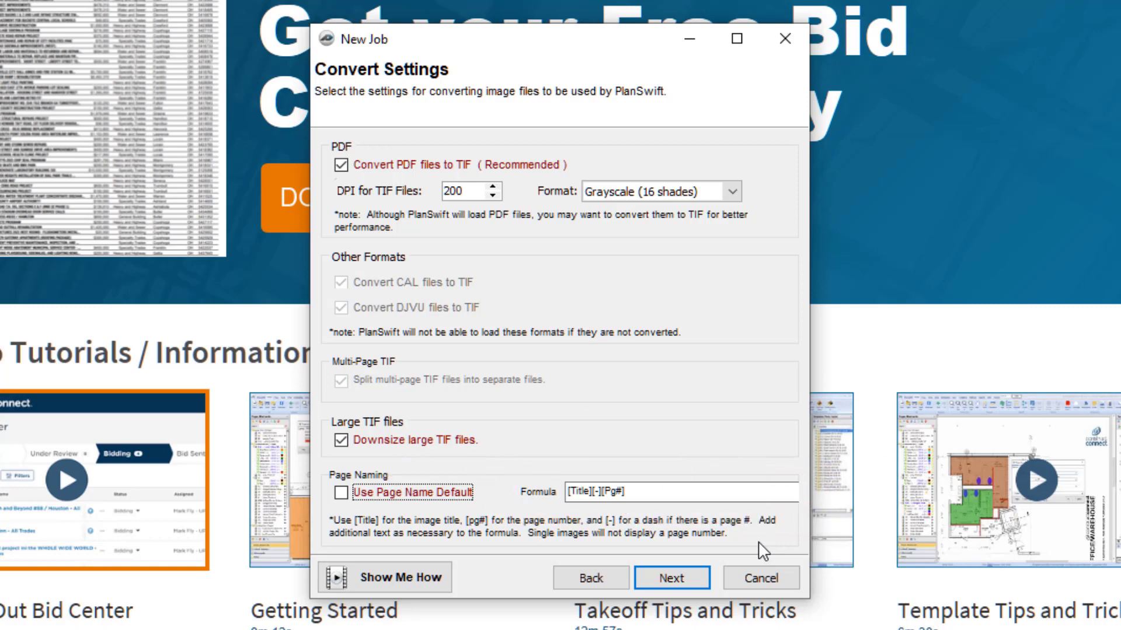
{"action": "left_click", "coordinate": [652, 582]}
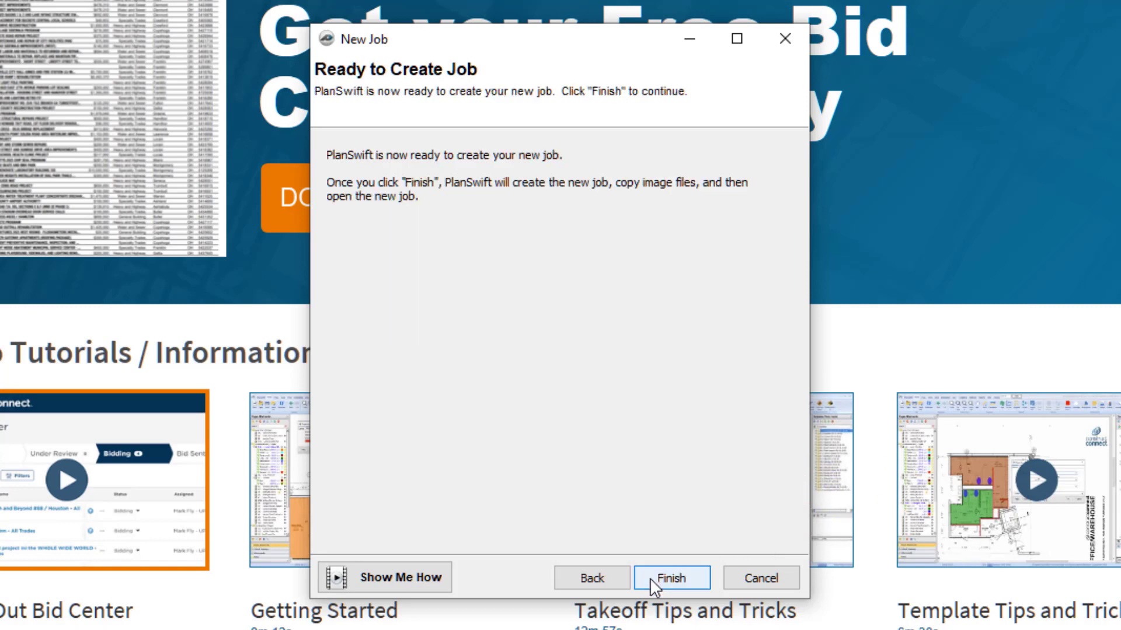
{"action": "left_click", "coordinate": [651, 578]}
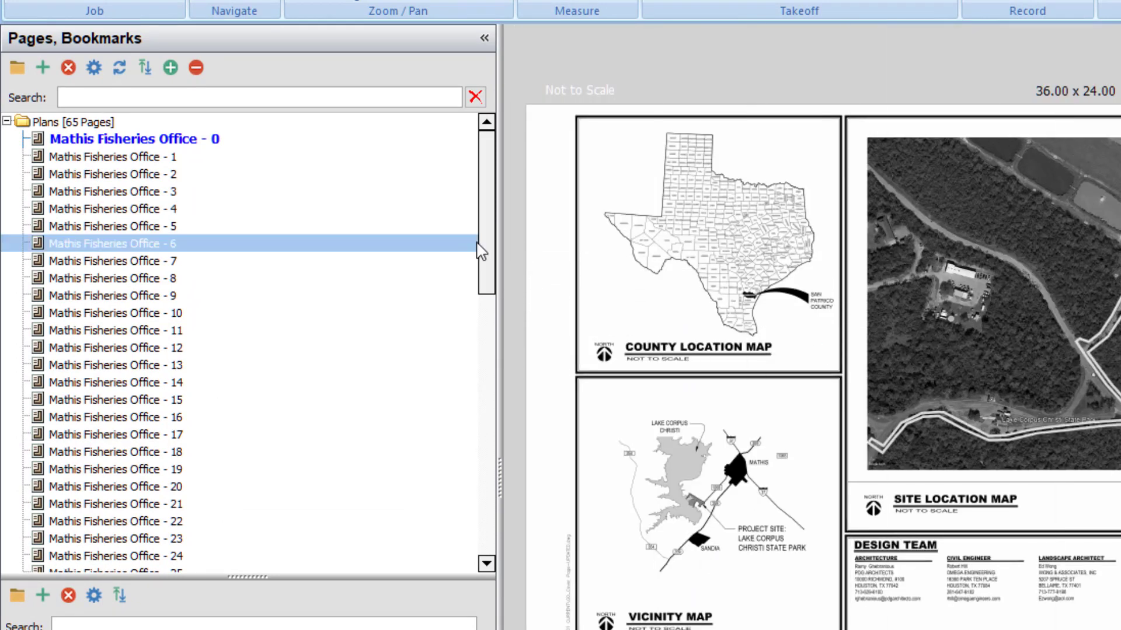
Step: Review the imported page list through to its end, expanding the MFO Addendum 3 folder
{"action": "left_click_drag", "start_coordinate": [488, 234], "coordinate": [483, 506]}
{"action": "left_click", "coordinate": [63, 555]}
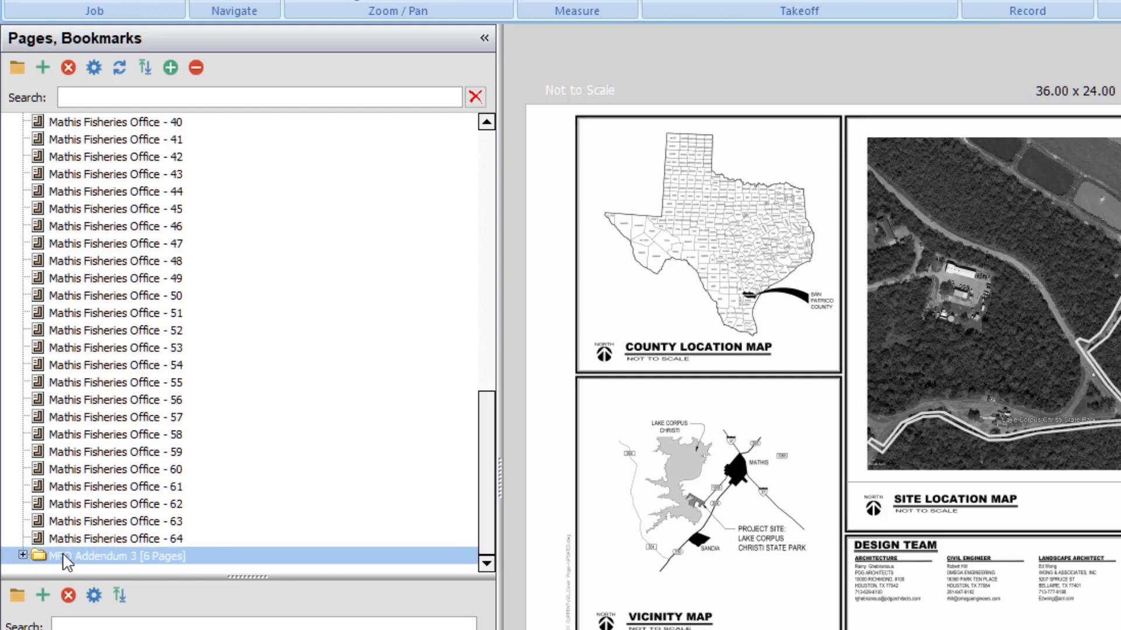
{"action": "left_click", "coordinate": [23, 555]}
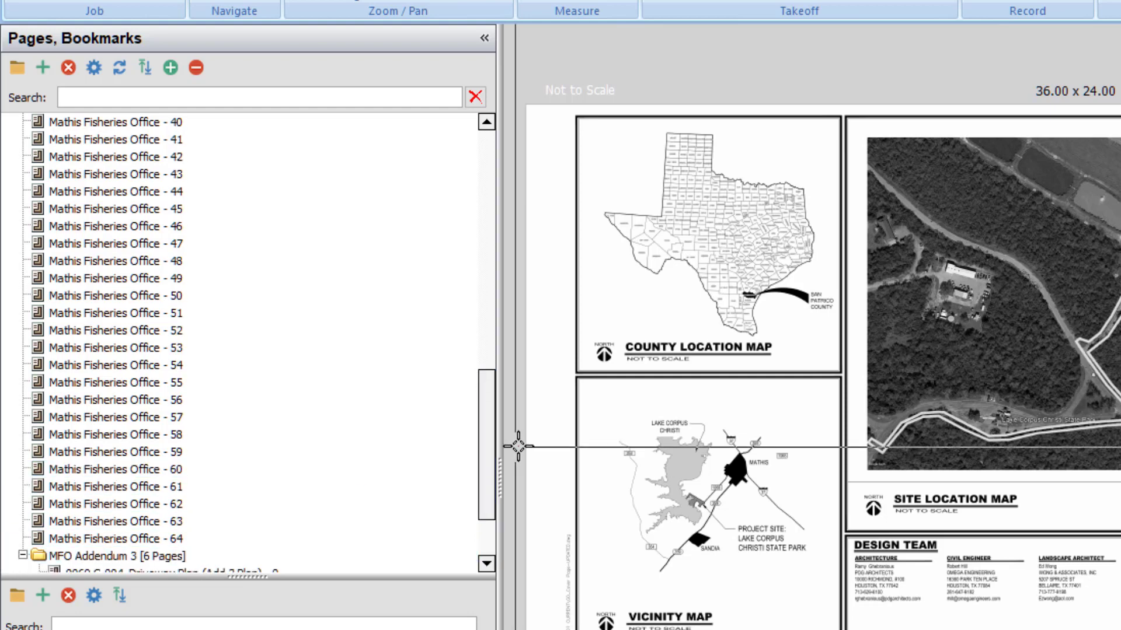
{"action": "left_click_drag", "start_coordinate": [481, 442], "coordinate": [484, 481]}
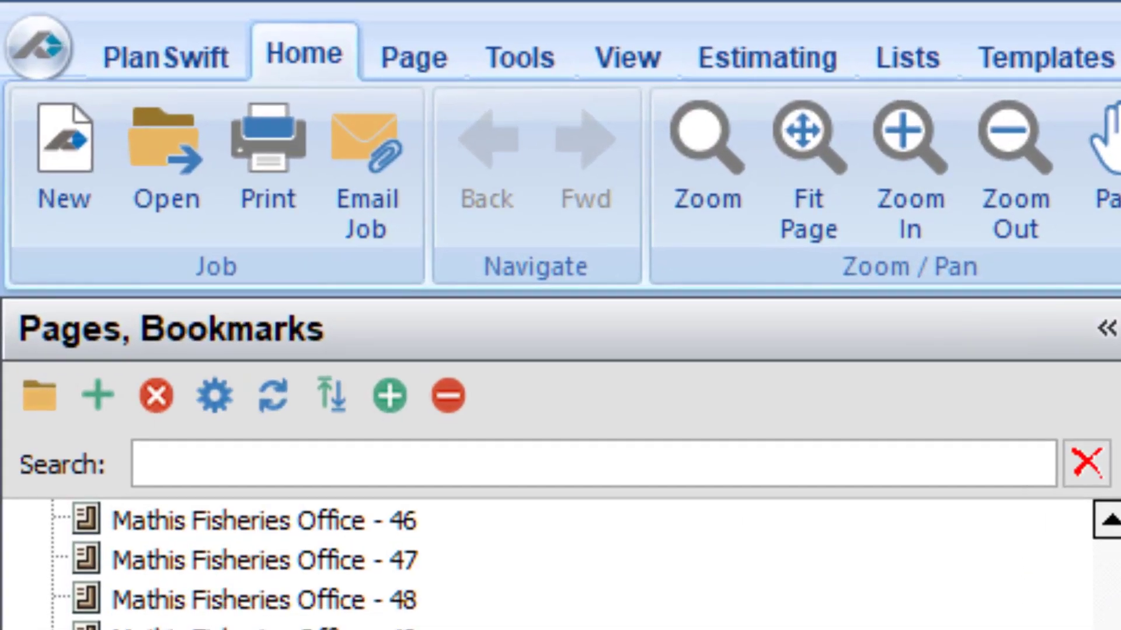
{"action": "left_click_drag", "start_coordinate": [1114, 629], "coordinate": [1114, 572]}
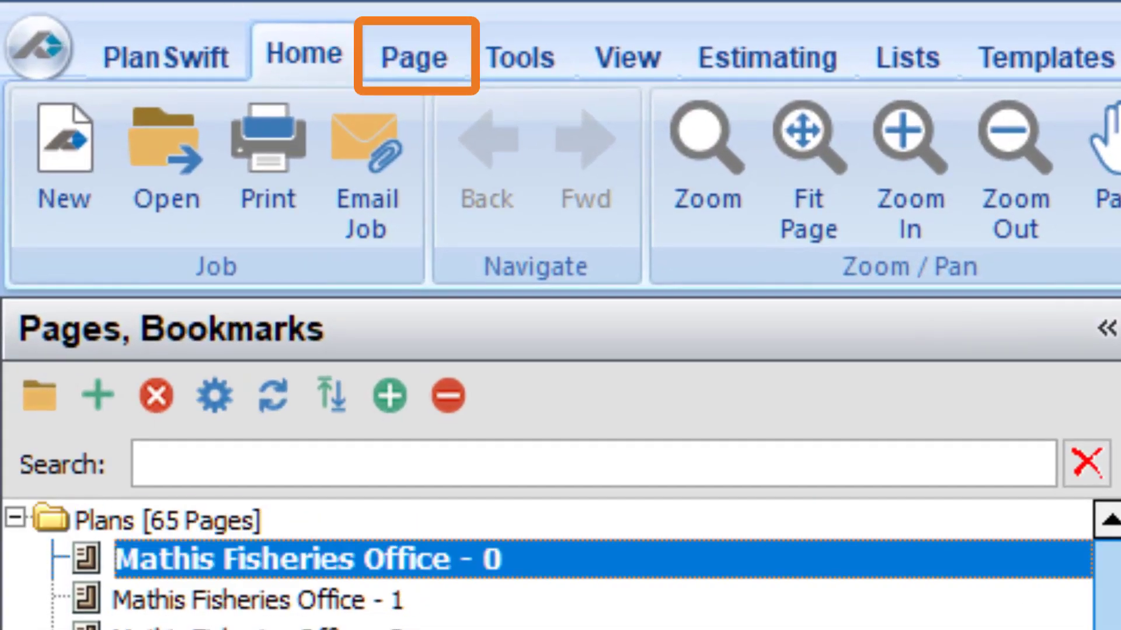
Step: Start Batch Rename Pages, check the sheet corners, name the first page COVER SHEET, and advance to the following page
{"action": "left_click", "coordinate": [400, 58]}
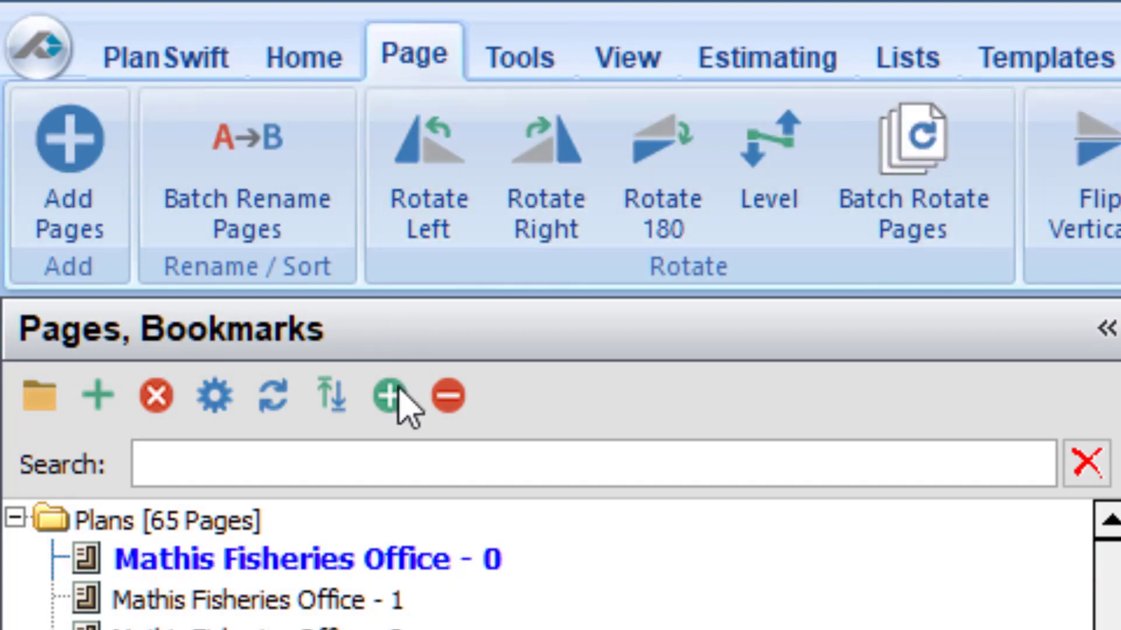
{"action": "left_click", "coordinate": [260, 211]}
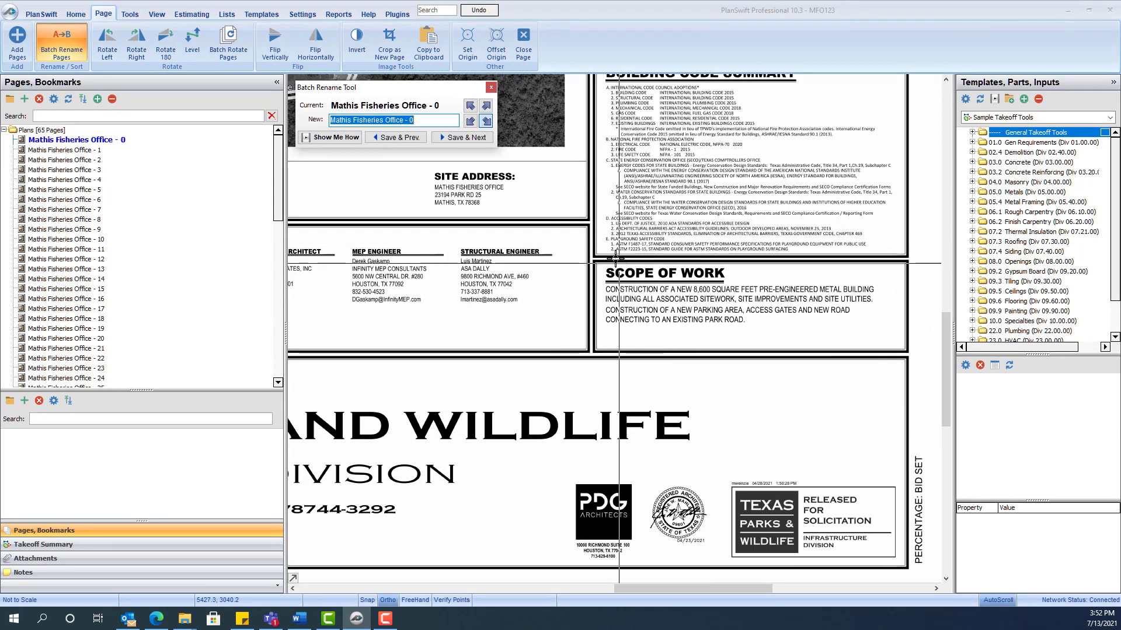
{"action": "left_click", "coordinate": [487, 107]}
{"action": "left_click", "coordinate": [470, 105]}
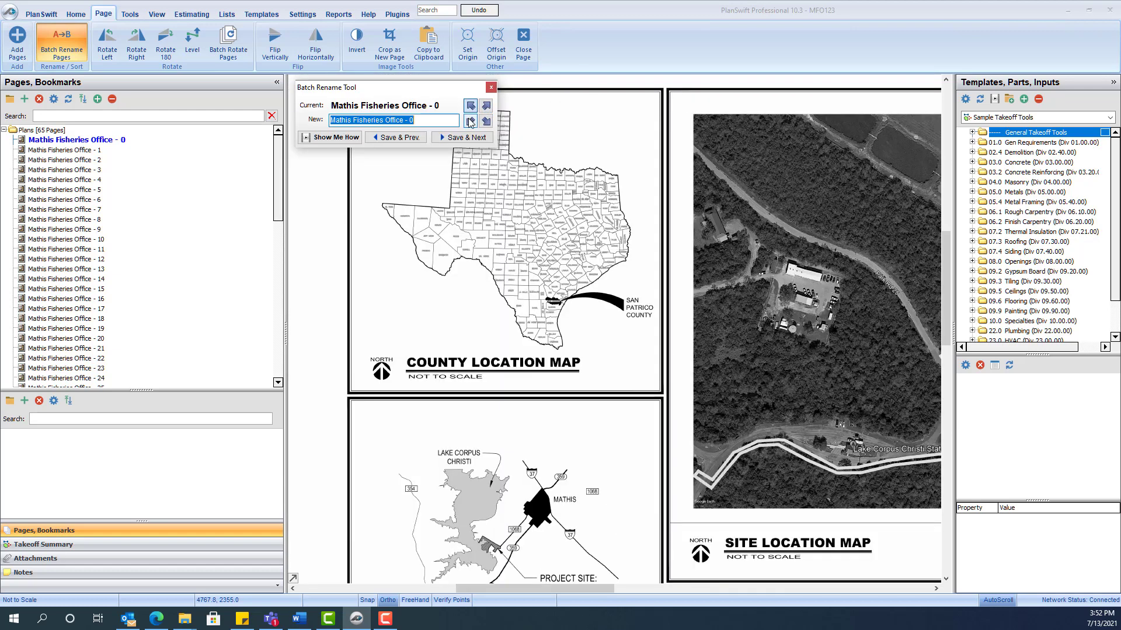
{"action": "left_click", "coordinate": [470, 122]}
{"action": "left_click", "coordinate": [487, 121]}
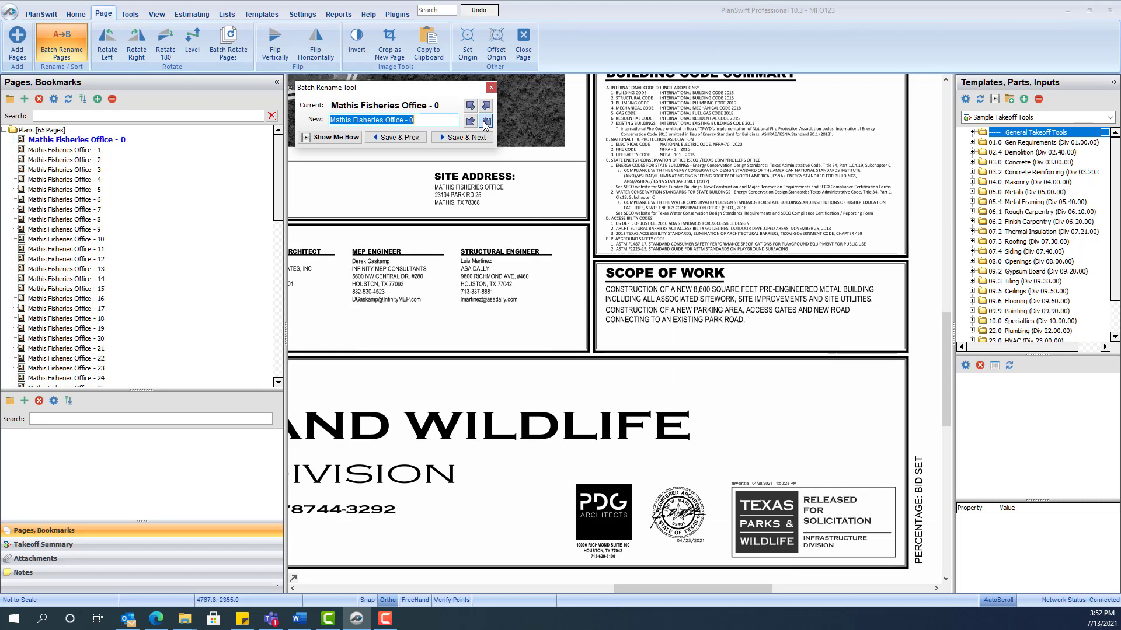
{"action": "type", "text": "COVER SHEET"}
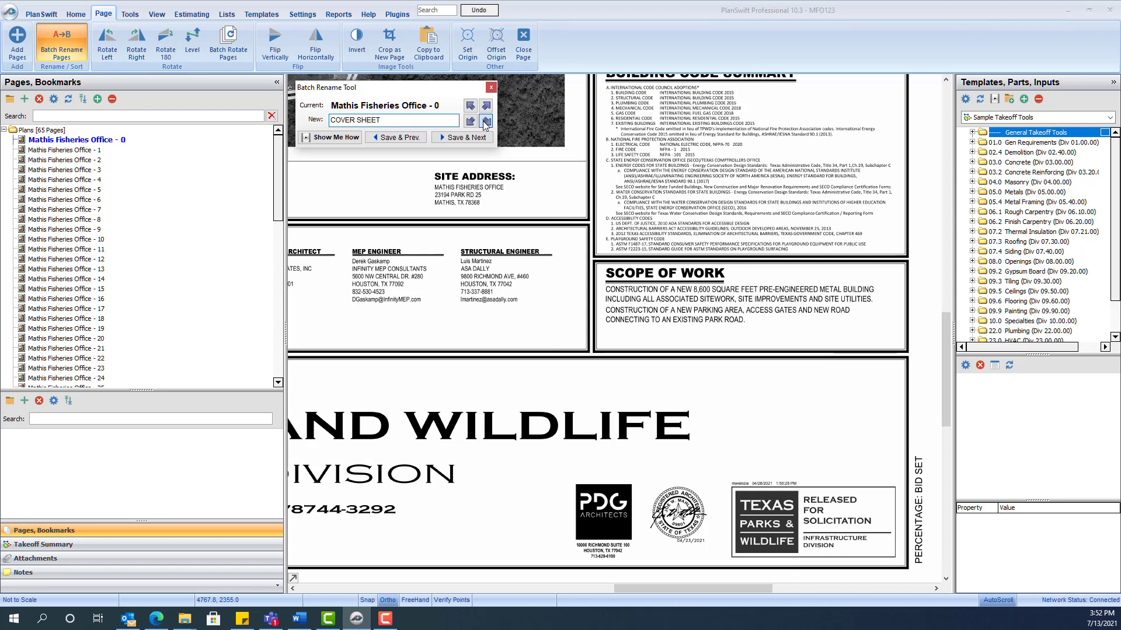
{"action": "left_click", "coordinate": [486, 122]}
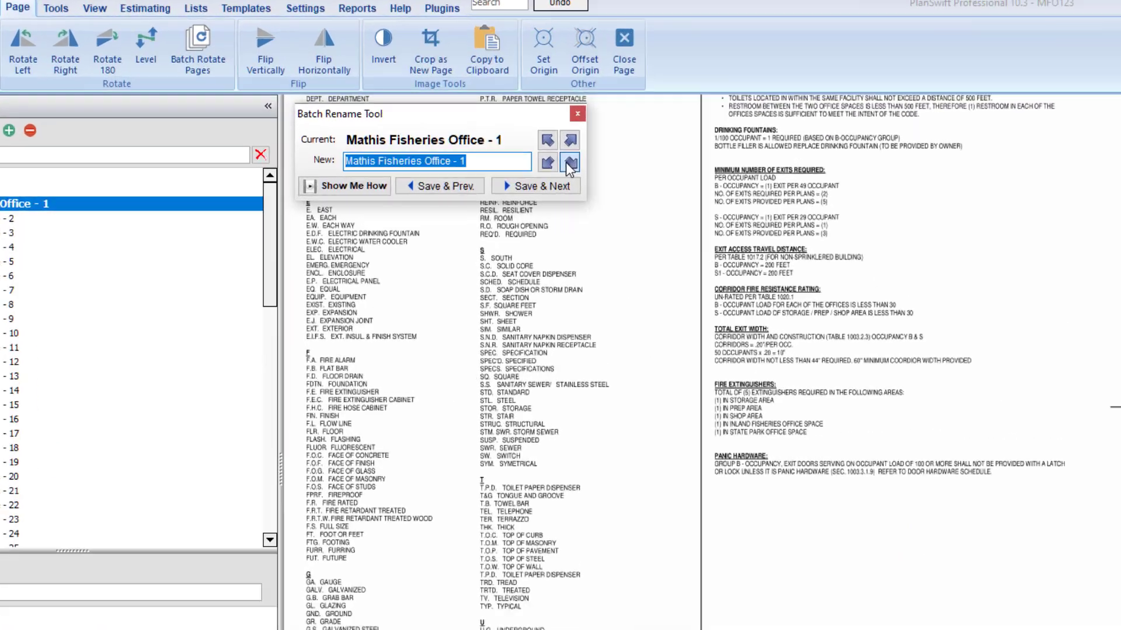
Step: Name the page Mathis Fisheries Office - 1 as G001 - CODE AND GENERAL INFO, and save it
{"action": "type", "text": "G001 - CODE AND G"}
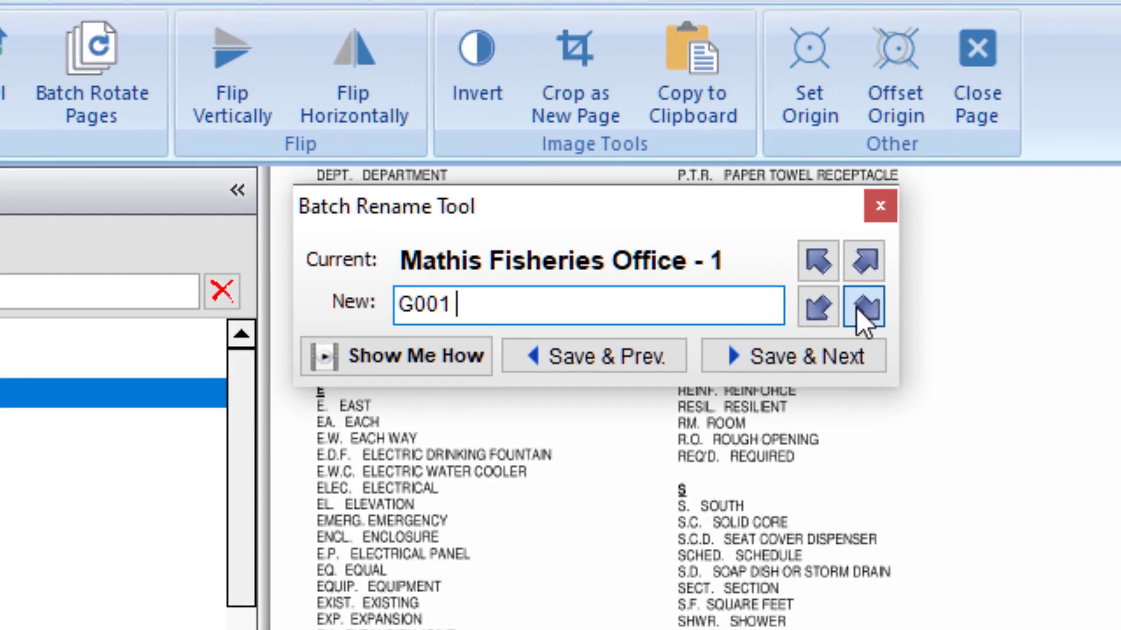
{"action": "type", "text": "ENER"}
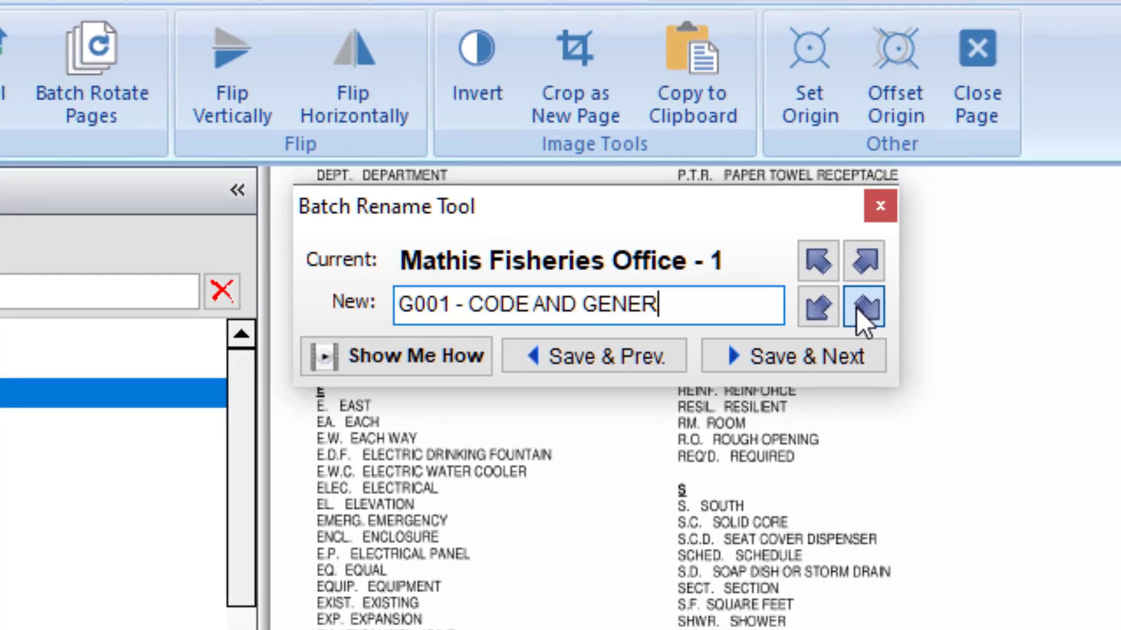
{"action": "type", "text": "AL INFO"}
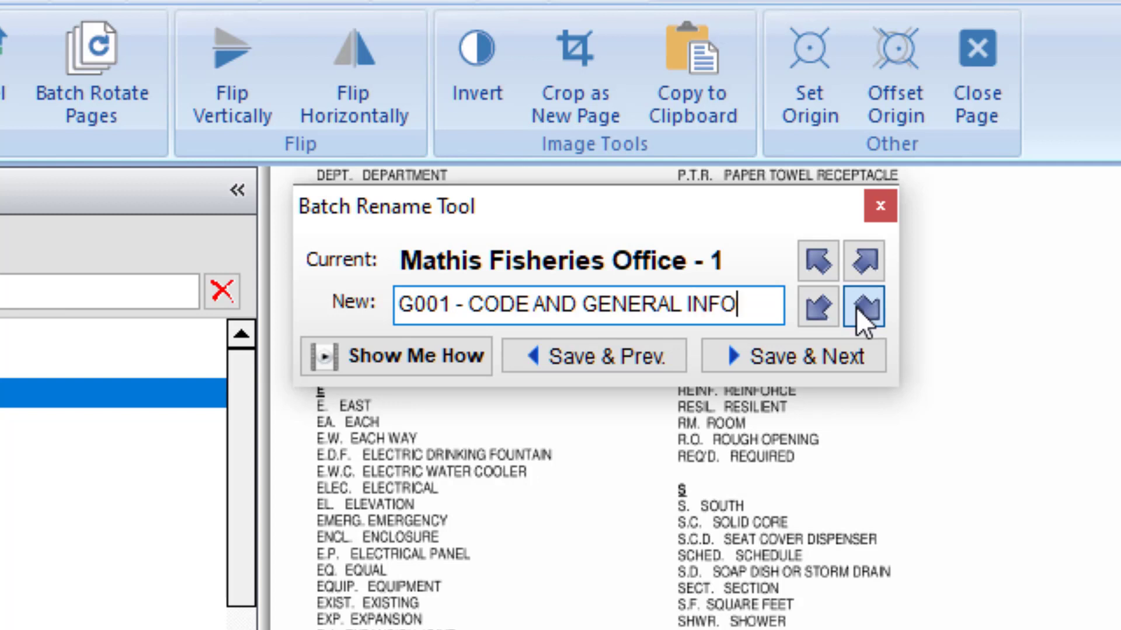
{"action": "left_click", "coordinate": [857, 308]}
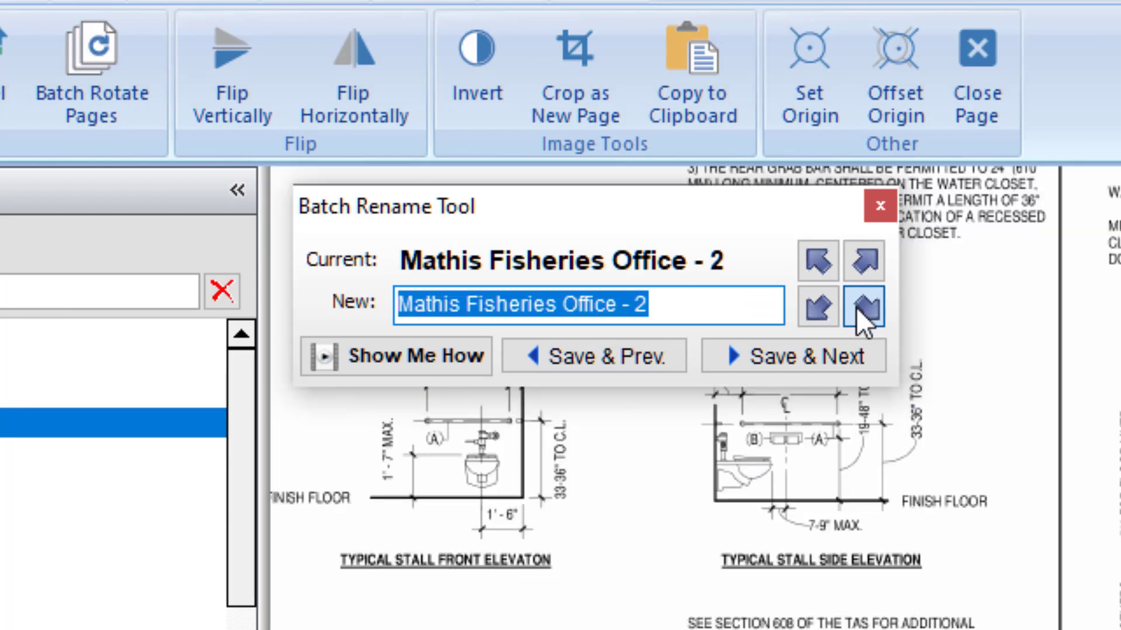
Step: Name the page Mathis Fisheries Office - 2 as G002 - TAS INFORMATION, and save it
{"action": "type", "text": "G002"}
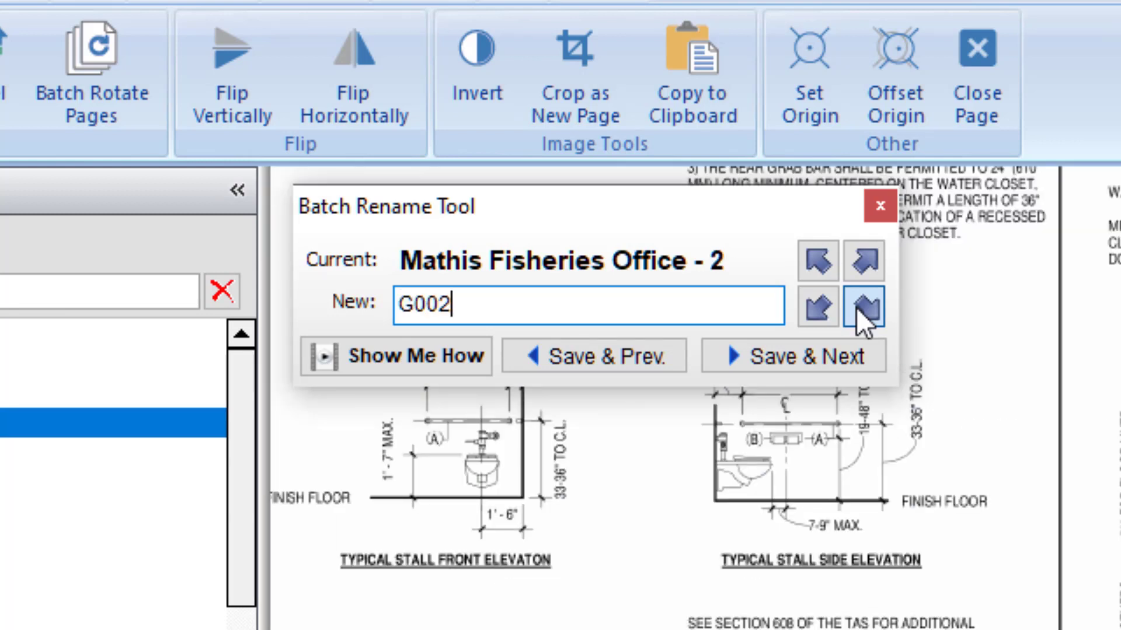
{"action": "type", "text": " - TAS "}
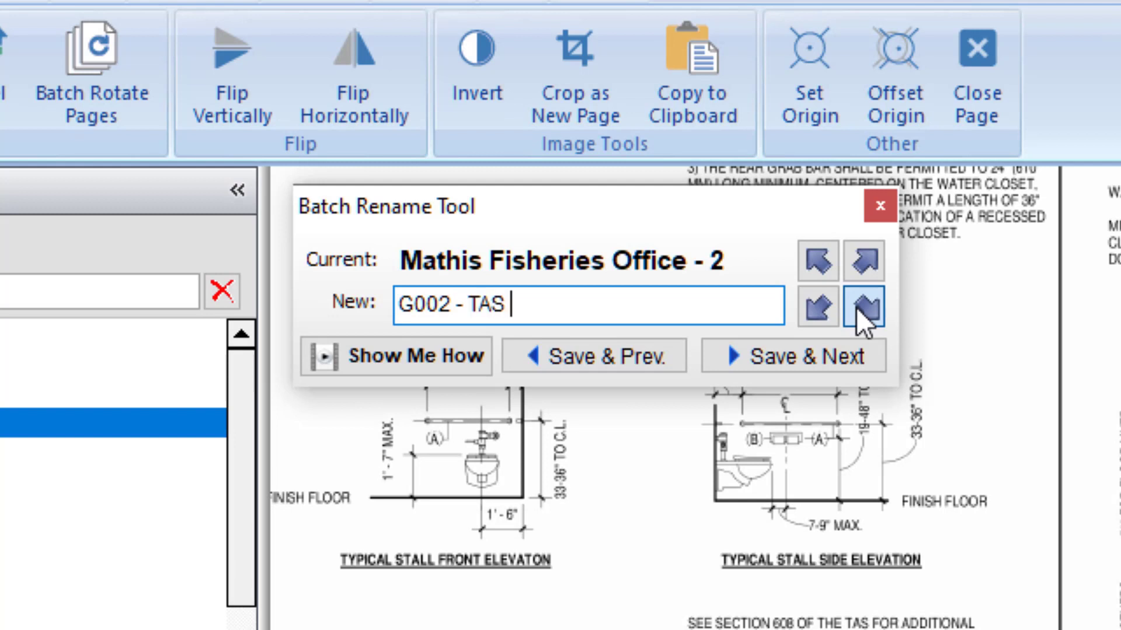
{"action": "type", "text": "INFORMATION"}
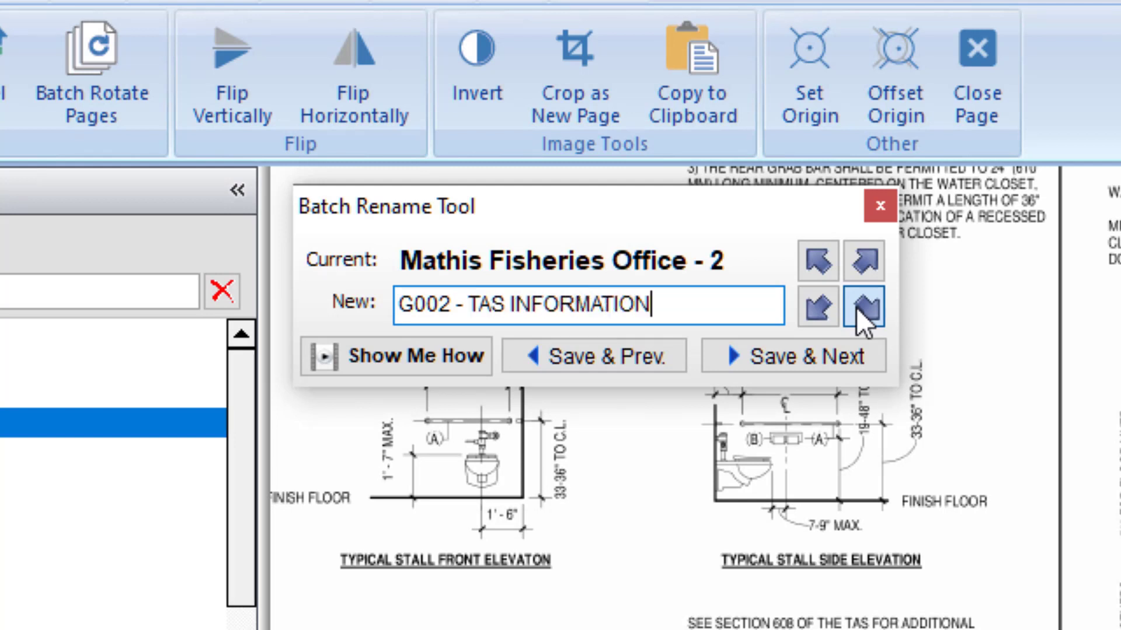
{"action": "left_click", "coordinate": [856, 307]}
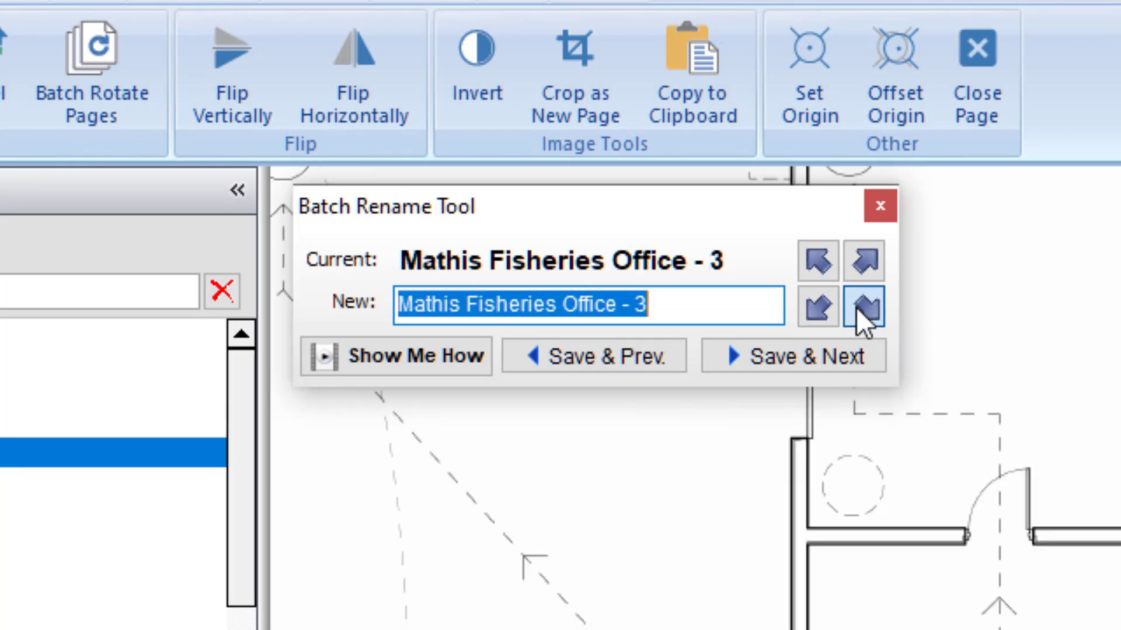
Step: Rename the life safety, civil, landscape, architectural and structural pages by sheet number and title, such as AS03 TRAILER CANOPY ELEV. AND SECTIONS
{"action": "key", "text": "Return"}
{"action": "key", "text": "Return"}
{"action": "type", "text": "C.008"}
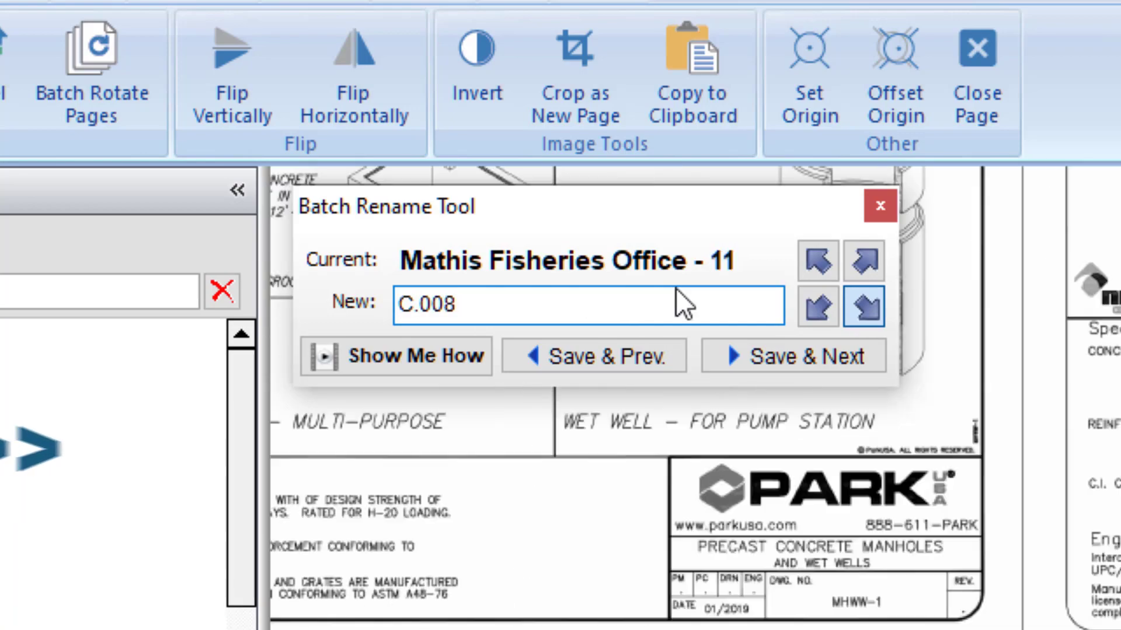
{"action": "key", "text": "Return"}
{"action": "type", "text": "TRAILER CANOPY ELEV. AND SECTIONS"}
{"action": "key", "text": "Return"}
{"action": "key", "text": "Return"}
{"action": "type", "text": "S301 TYPICAL"}
{"action": "key", "text": "Return"}
Step: Rename the mechanical, electrical and plumbing pages by sheet number and title, such as P1.01 PLUMBING UNDERFLOOR PLAN
{"action": "type", "text": "M6."}
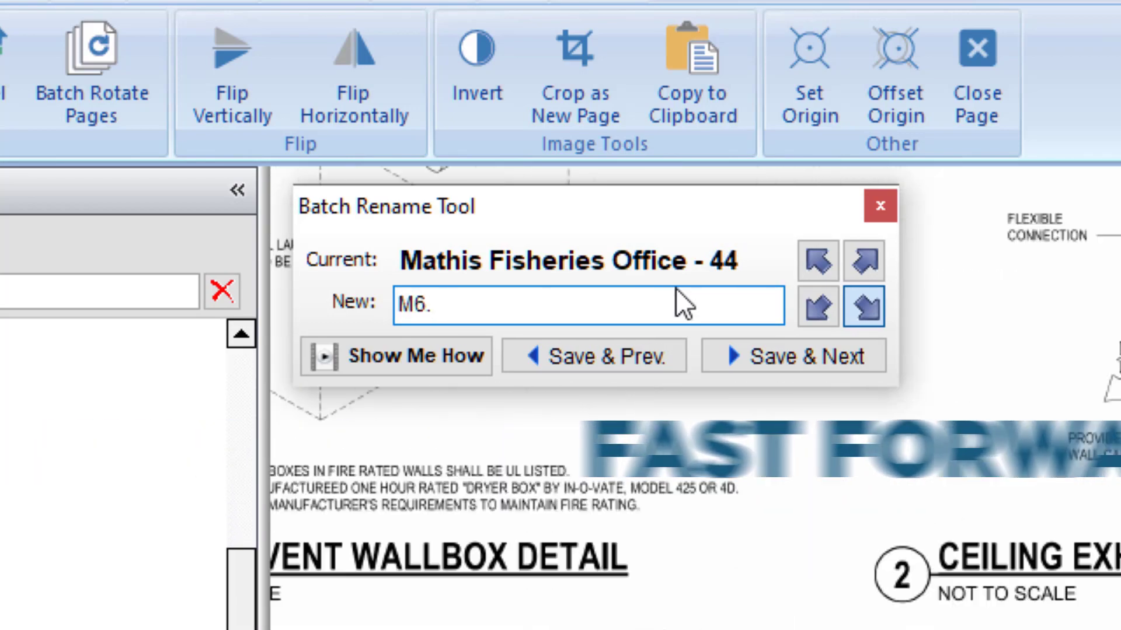
{"action": "key", "text": "Return"}
{"action": "type", "text": "E4."}
{"action": "key", "text": "Return"}
{"action": "type", "text": "P1.01 PLUMBING UNDERFLOOR PLAN"}
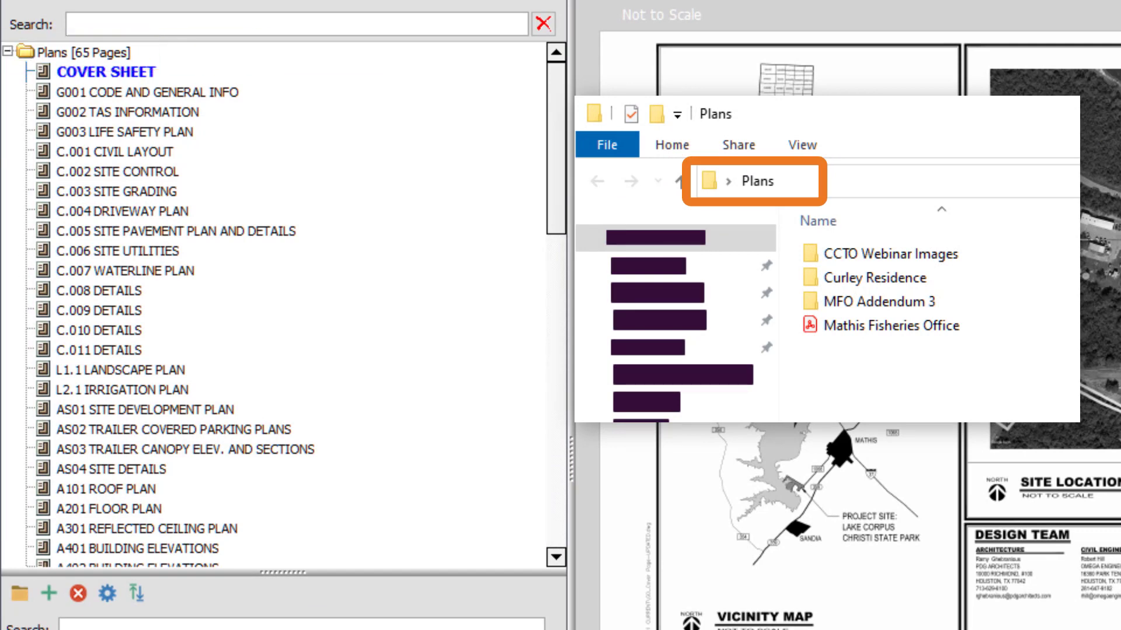
Step: Create three page folders named CIVIL, ARCH and STRUCT below the cover sheet in Plans
{"action": "scroll", "coordinate": [562, 141], "scroll_direction": "down", "scroll_amount": 3}
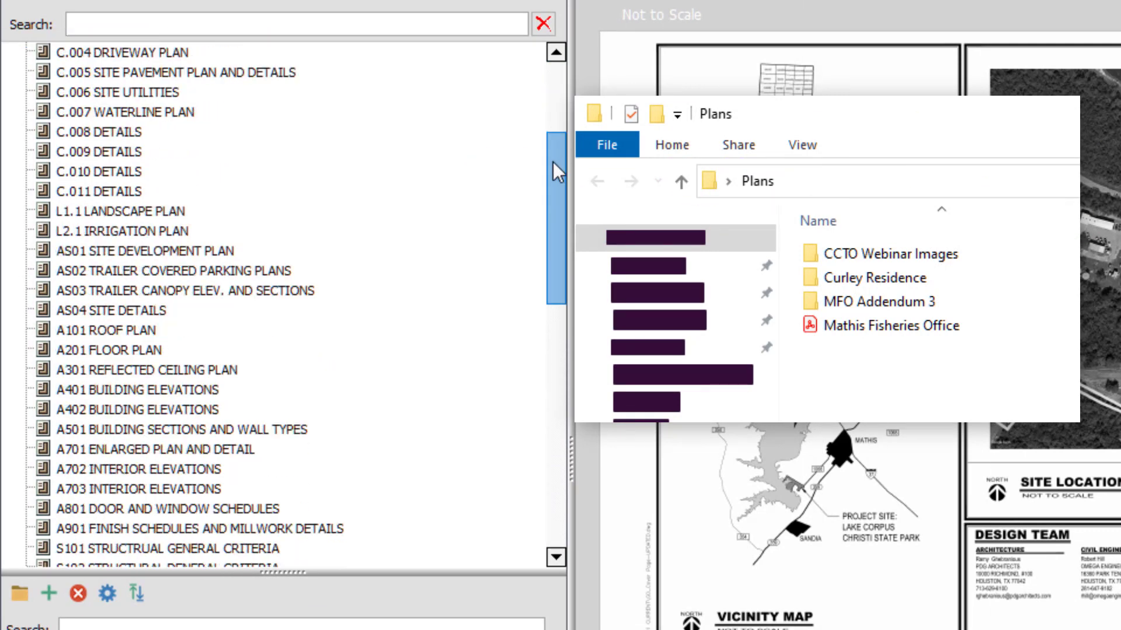
{"action": "left_click_drag", "start_coordinate": [552, 162], "coordinate": [555, 418]}
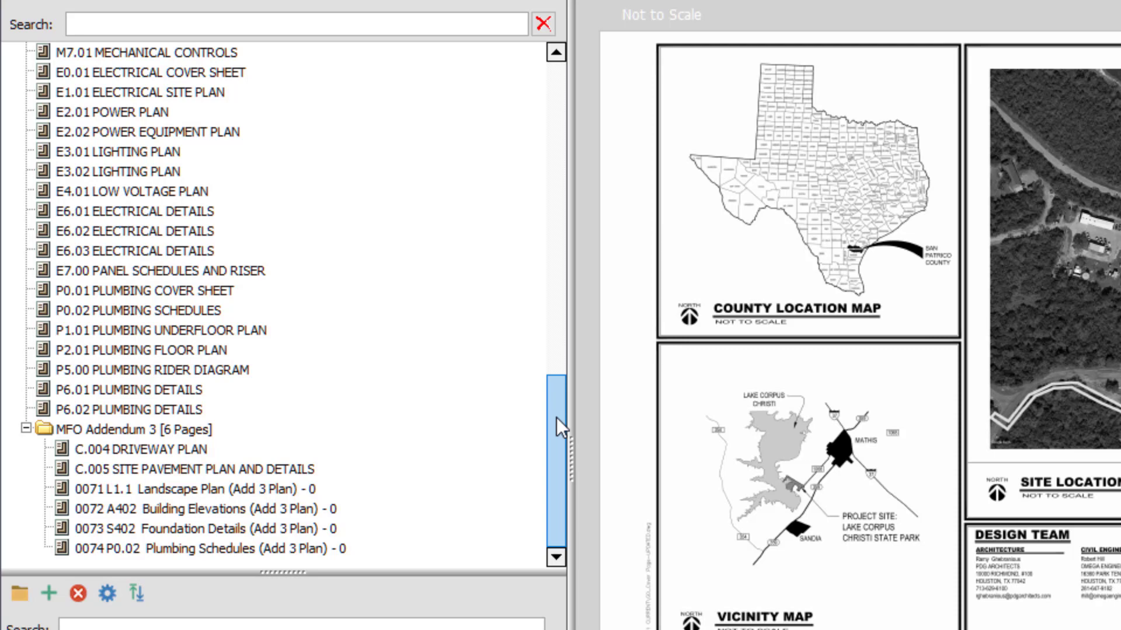
{"action": "left_click_drag", "start_coordinate": [556, 418], "coordinate": [593, 97]}
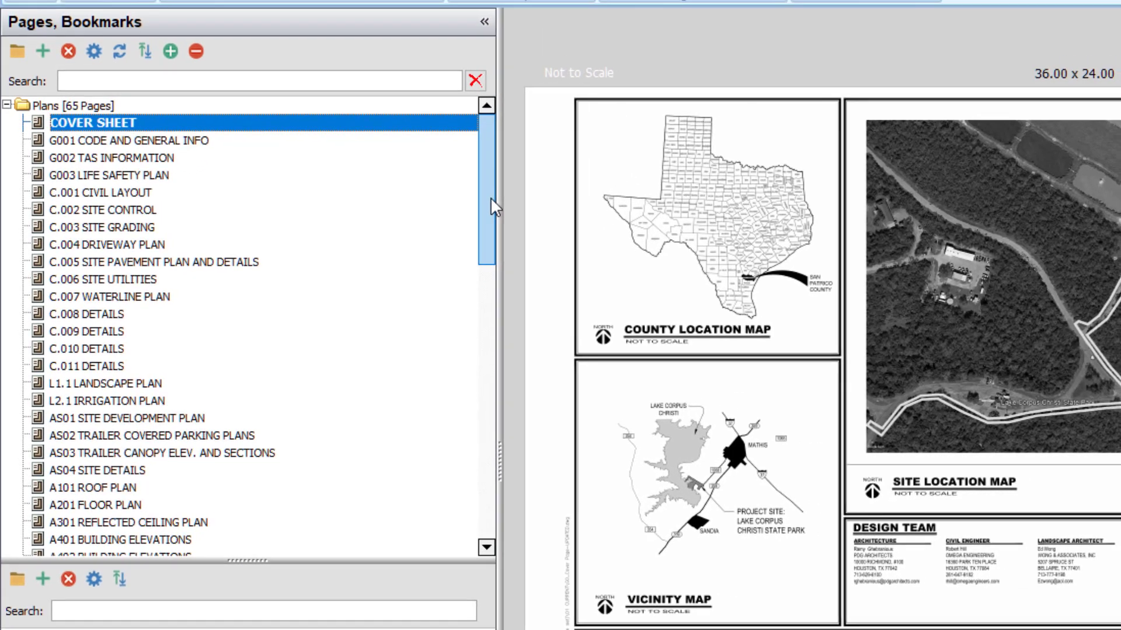
{"action": "left_click", "coordinate": [17, 54]}
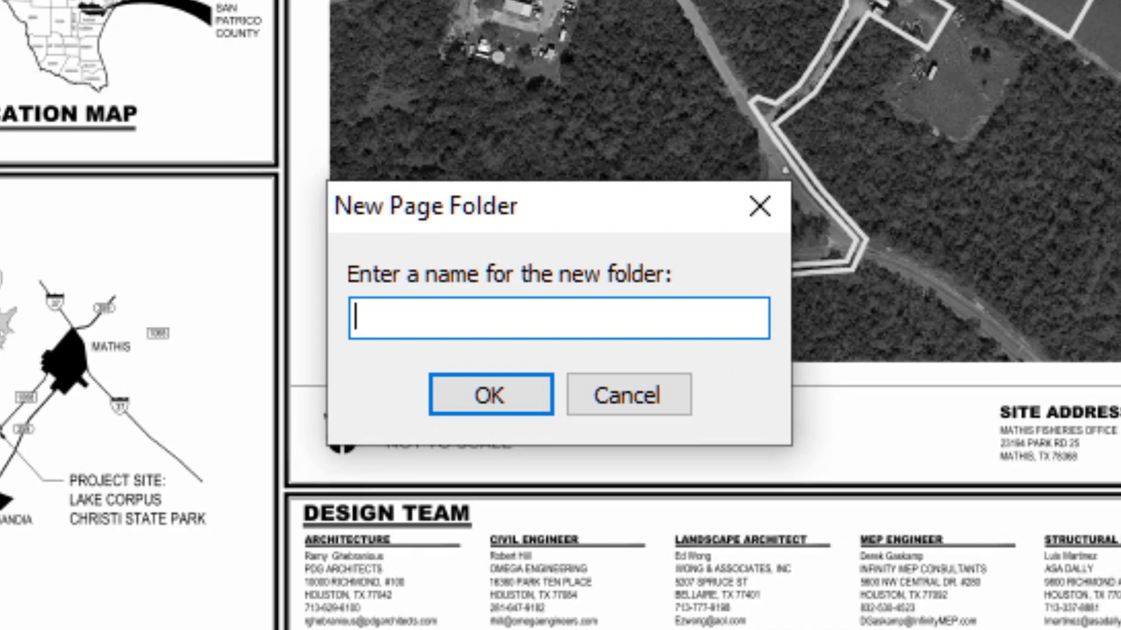
{"action": "type", "text": "CIVIL"}
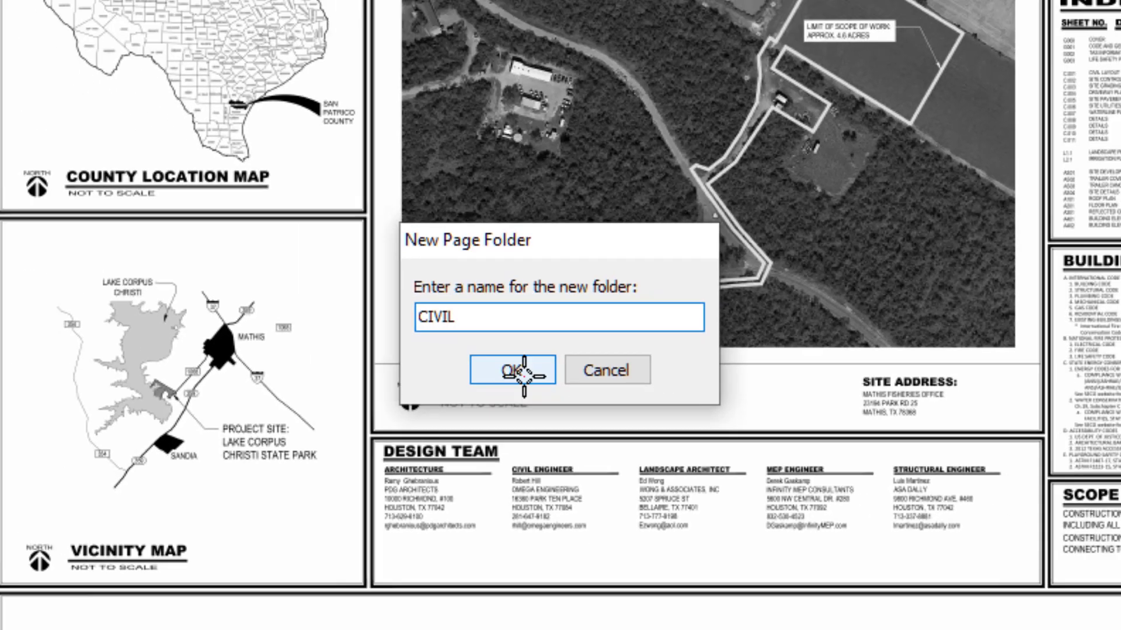
{"action": "left_click", "coordinate": [490, 394]}
{"action": "left_click", "coordinate": [14, 101]}
{"action": "type", "text": "ARCH"}
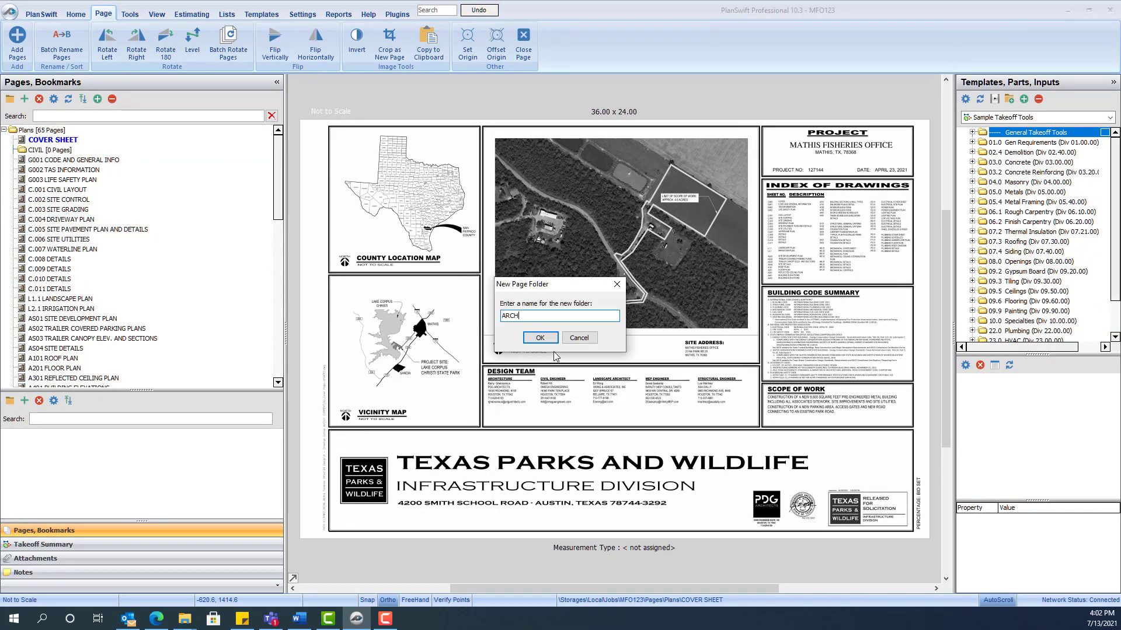
{"action": "left_click", "coordinate": [540, 337]}
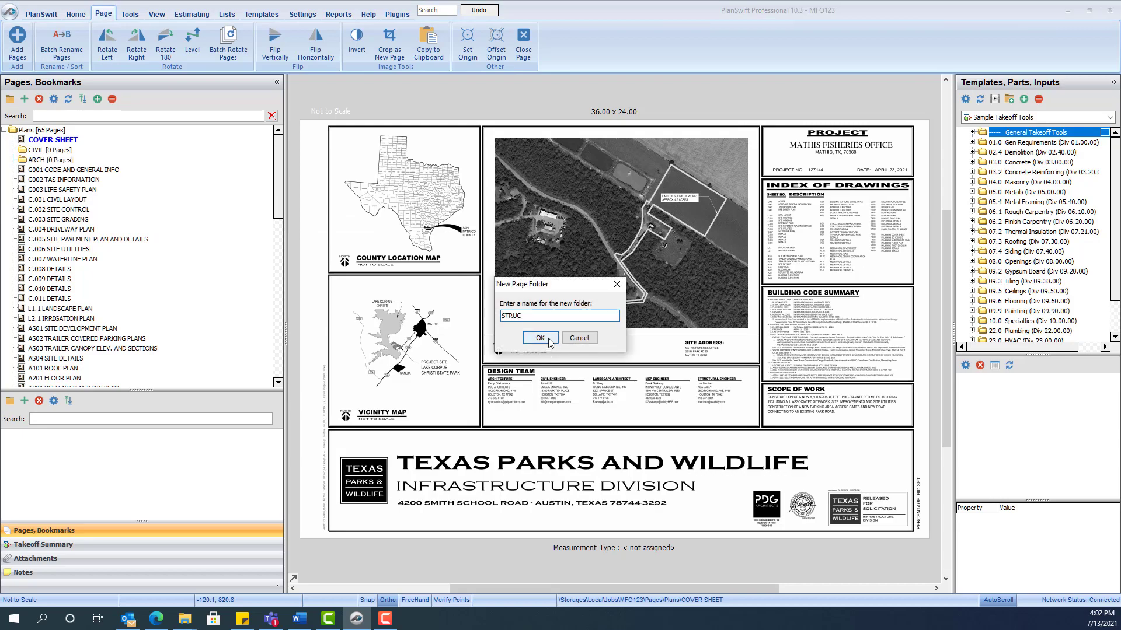
{"action": "left_click", "coordinate": [540, 338]}
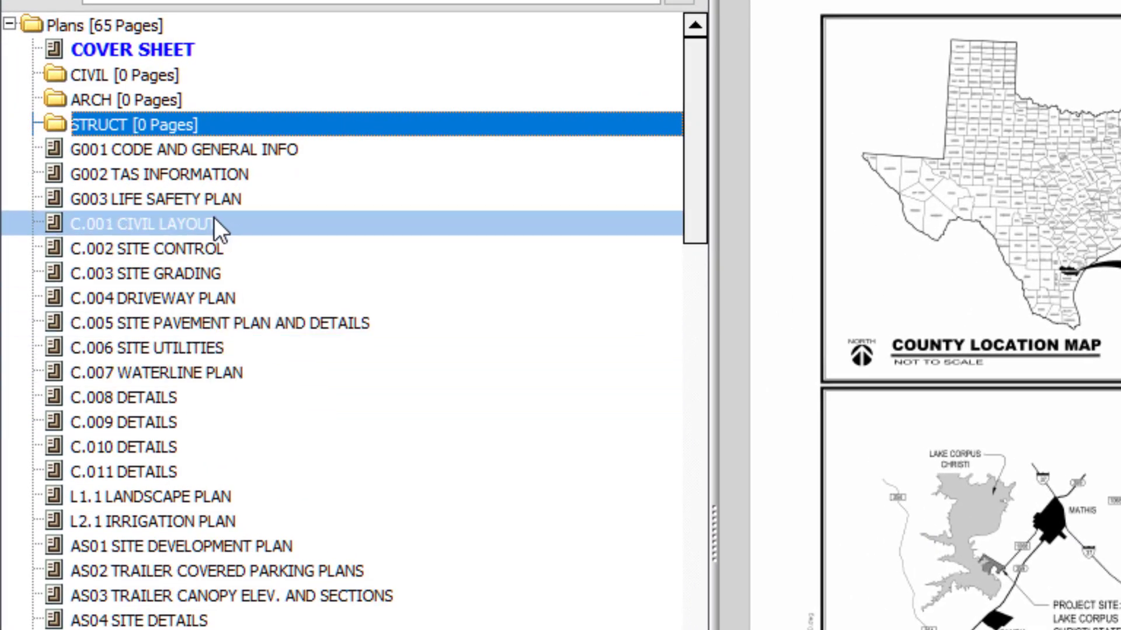
Step: Move the civil pages C.001 CIVIL LAYOUT through C.011 DETAILS into the CIVIL folder
{"action": "left_click", "coordinate": [214, 221]}
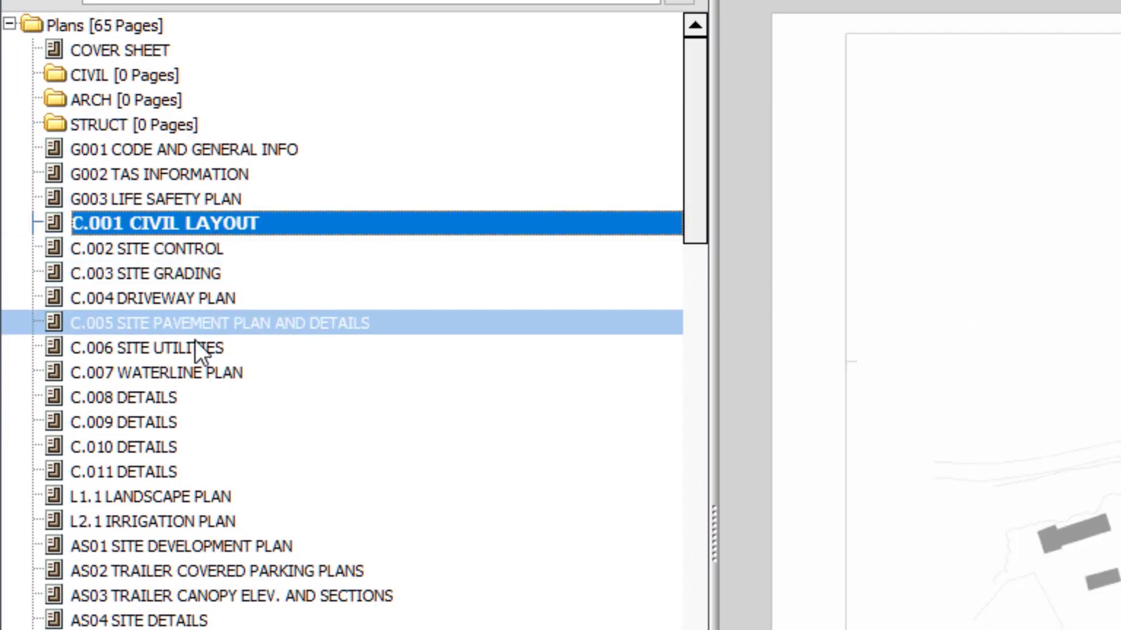
{"action": "left_click", "coordinate": [145, 471], "text": "shift"}
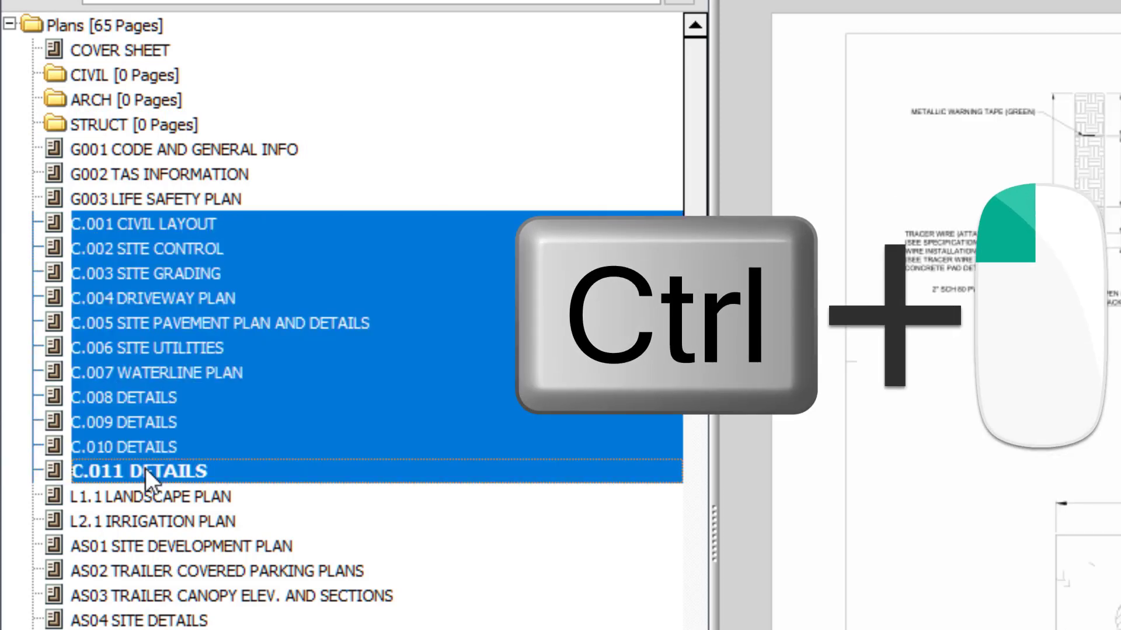
{"action": "left_click_drag", "start_coordinate": [146, 468], "coordinate": [107, 72]}
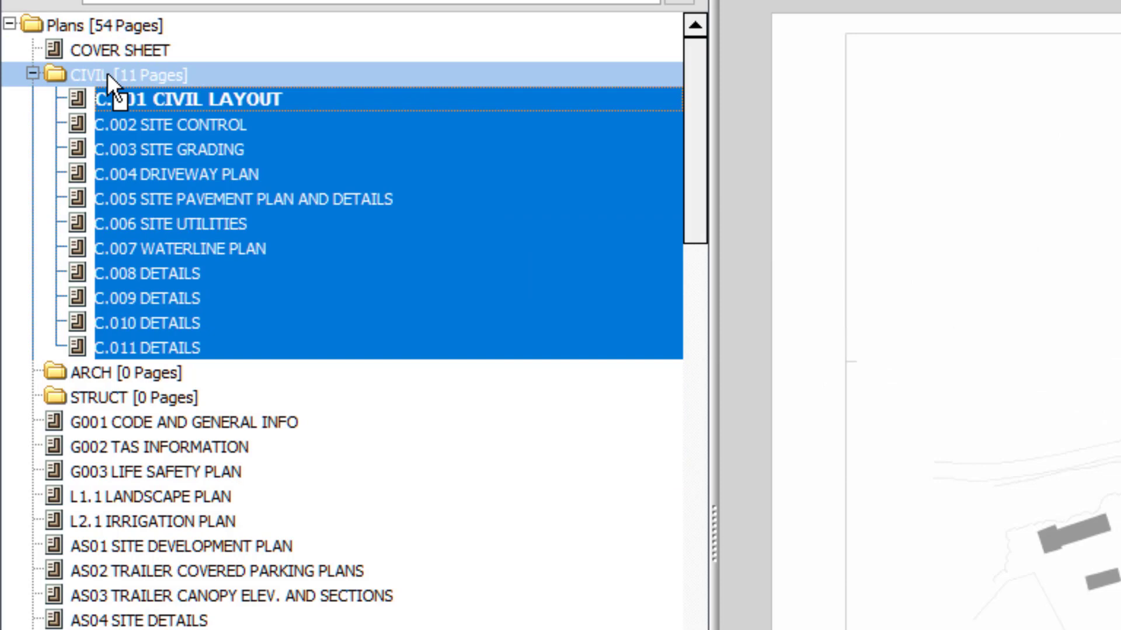
Step: Move pages AS01 SITE DEVELOPMENT PLAN through A901 FINISH SCHEDULES AND MILLWORK DETAILS into the ARCH folder
{"action": "left_click", "coordinate": [128, 550]}
{"action": "scroll", "coordinate": [129, 550], "scroll_direction": "down", "scroll_amount": 3}
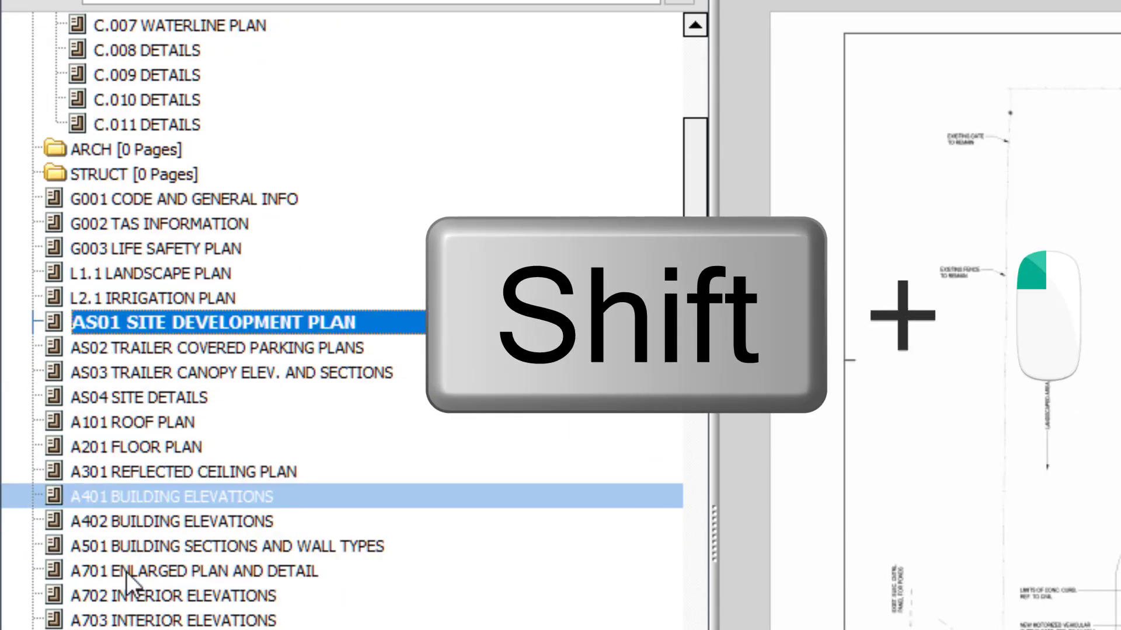
{"action": "scroll", "coordinate": [126, 572], "scroll_direction": "down", "scroll_amount": 1}
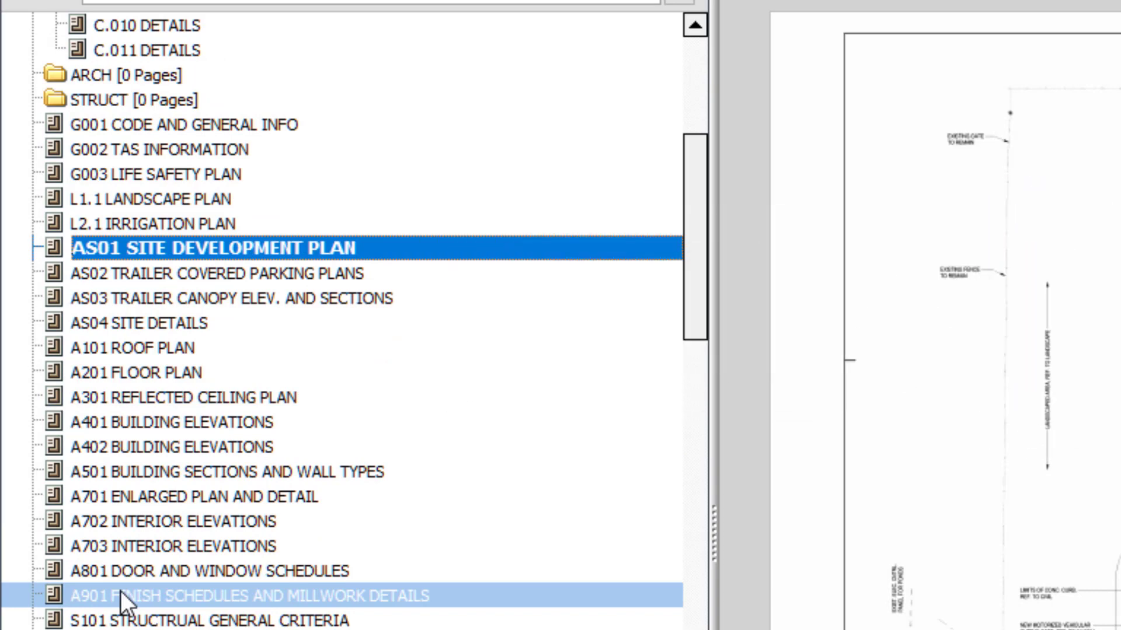
{"action": "left_click", "coordinate": [120, 596], "text": "shift"}
{"action": "left_click_drag", "start_coordinate": [148, 380], "coordinate": [121, 73]}
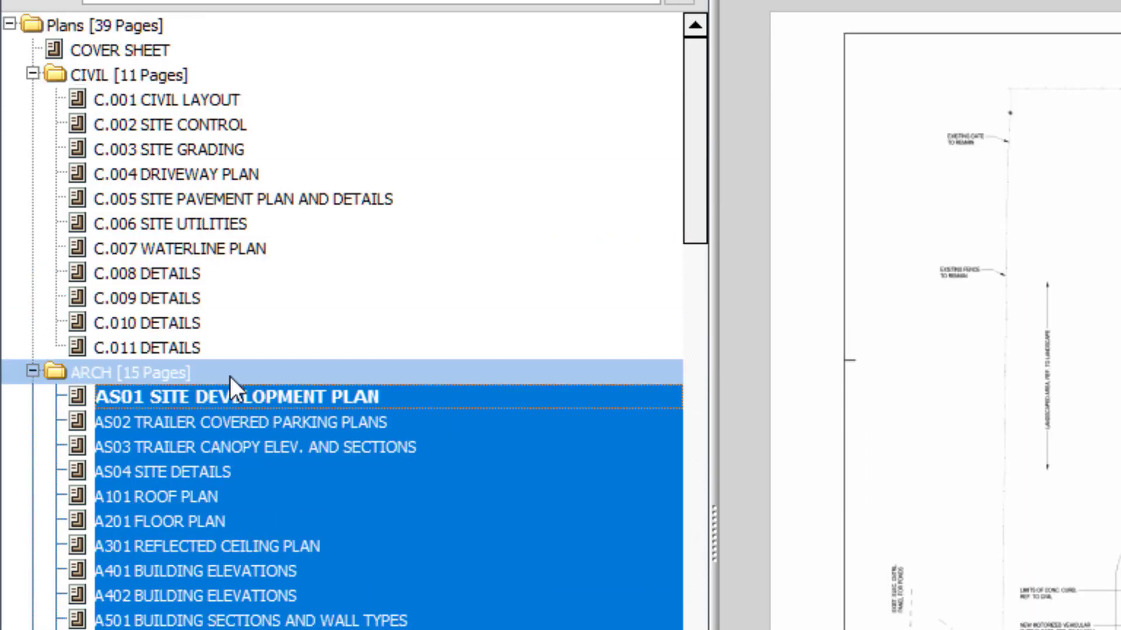
Step: Move the structural pages S101 through S402 FOUNDATION DETAILS into the STRUCT folder
{"action": "scroll", "coordinate": [230, 377], "scroll_direction": "down", "scroll_amount": 9}
{"action": "left_click", "coordinate": [135, 246]}
{"action": "left_click", "coordinate": [121, 390], "text": "shift"}
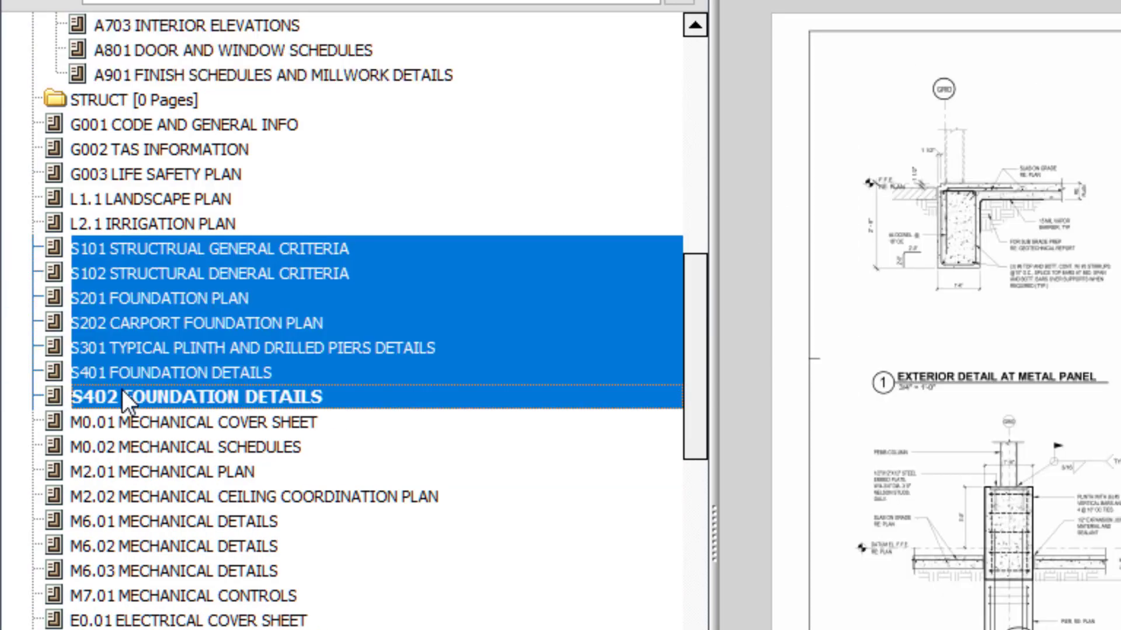
{"action": "left_click_drag", "start_coordinate": [122, 390], "coordinate": [107, 100]}
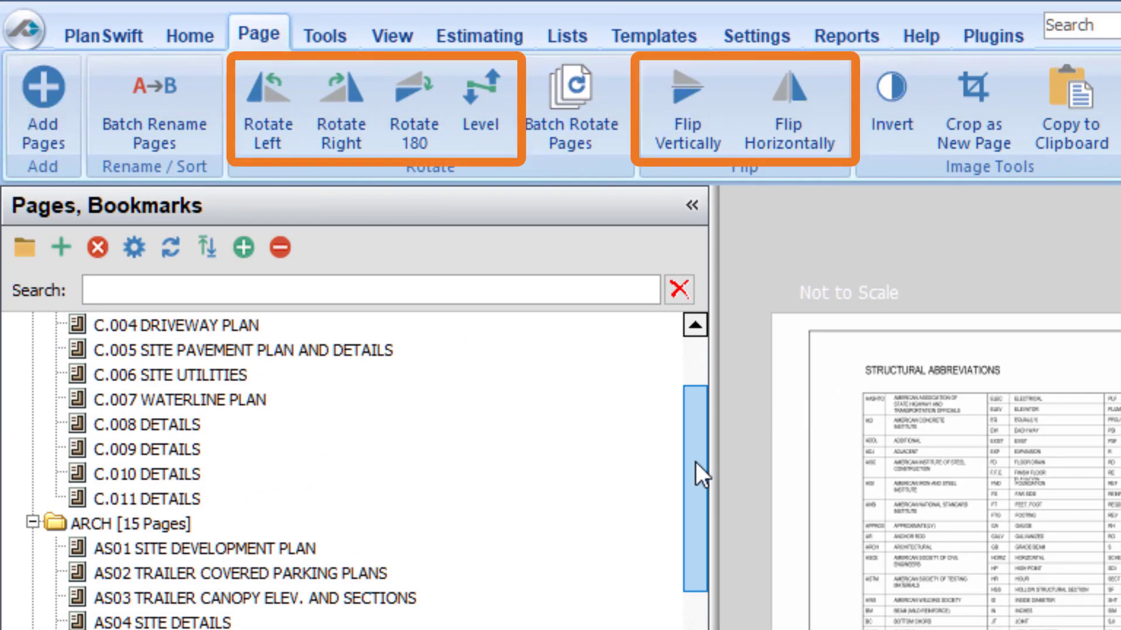
{"action": "scroll", "coordinate": [919, 467], "scroll_direction": "up", "scroll_amount": 1}
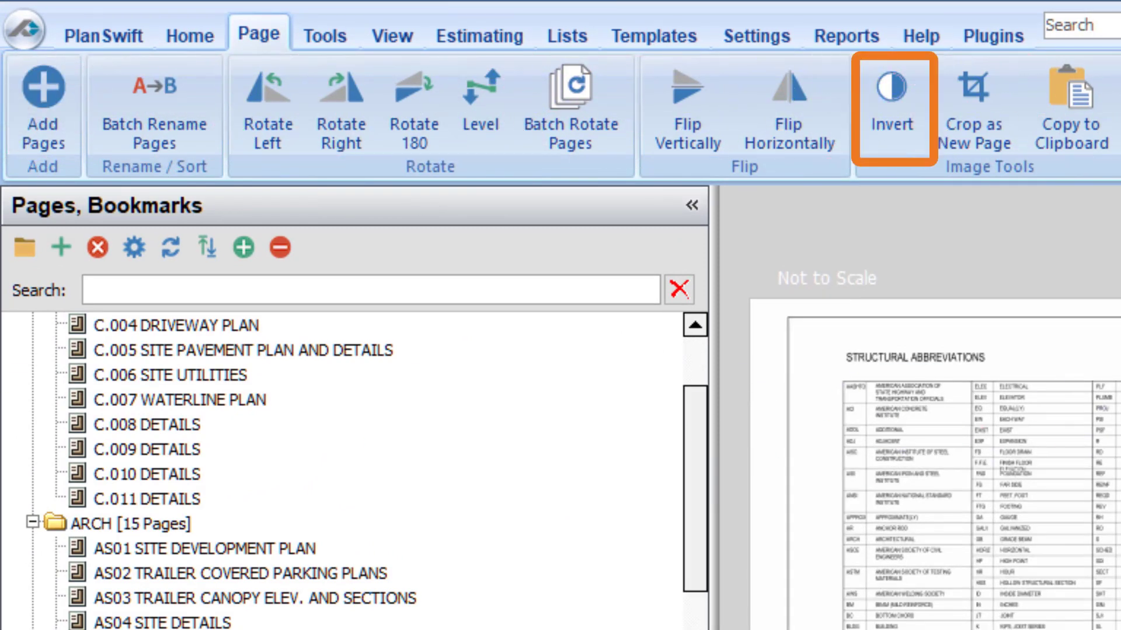